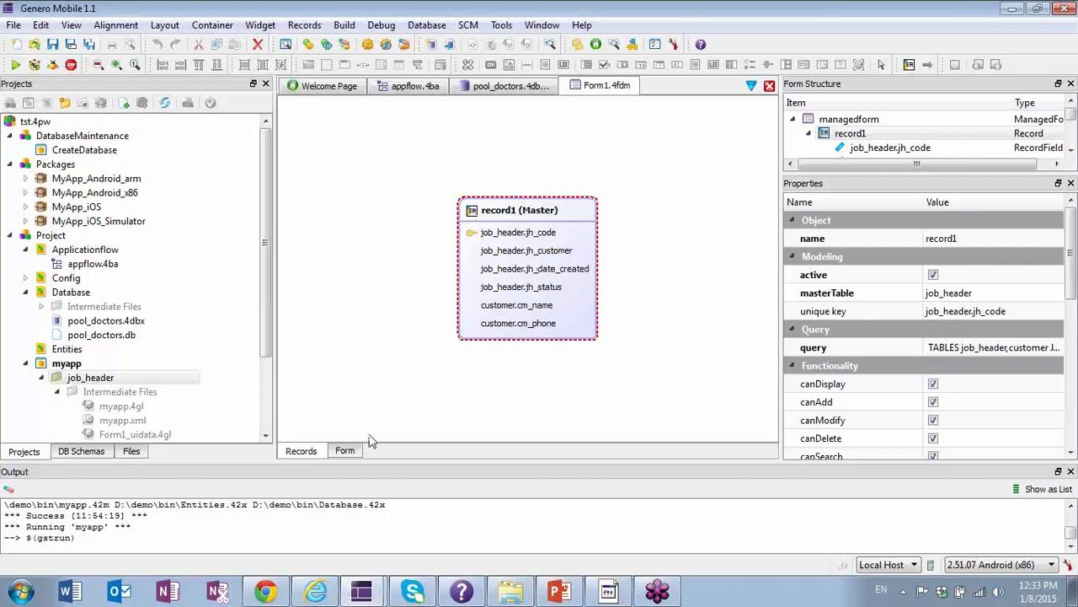
Display Form1's form layout, look over the running form in the Android emulator, and minimise the emulator window.
left_click(345, 450)
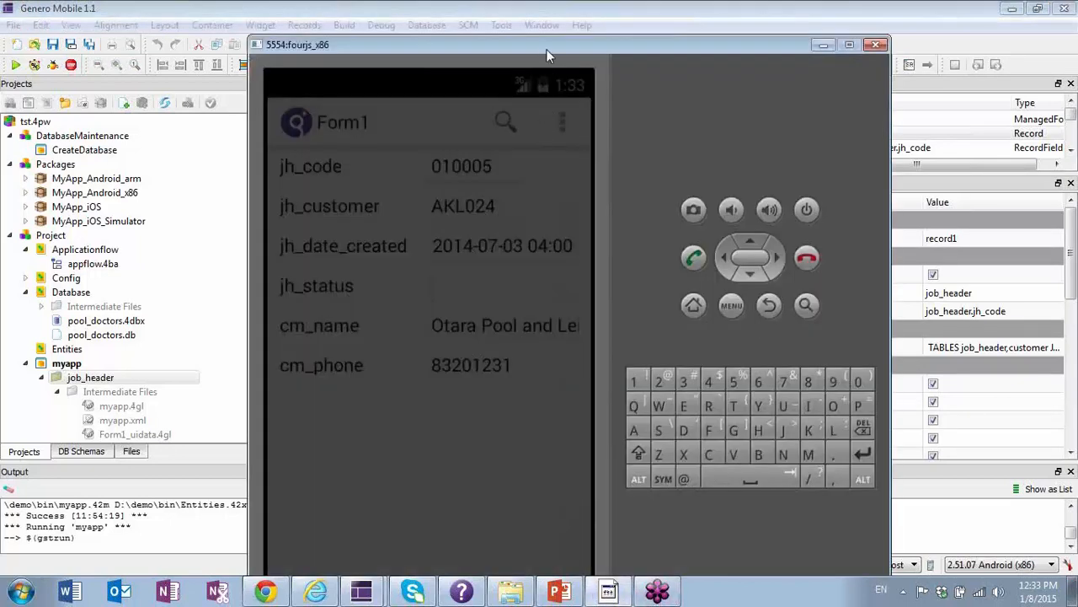
left_click_drag(546, 47, 552, 29)
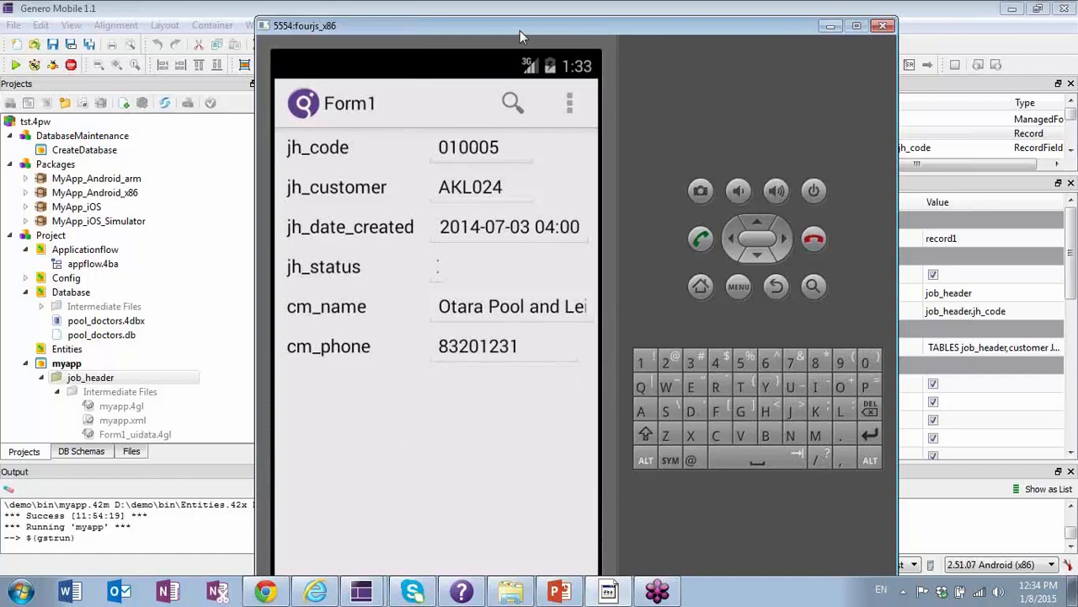
mouse_move(520, 30)
left_mouse_down()
mouse_move(494, 23)
mouse_move(509, 27)
left_mouse_up()
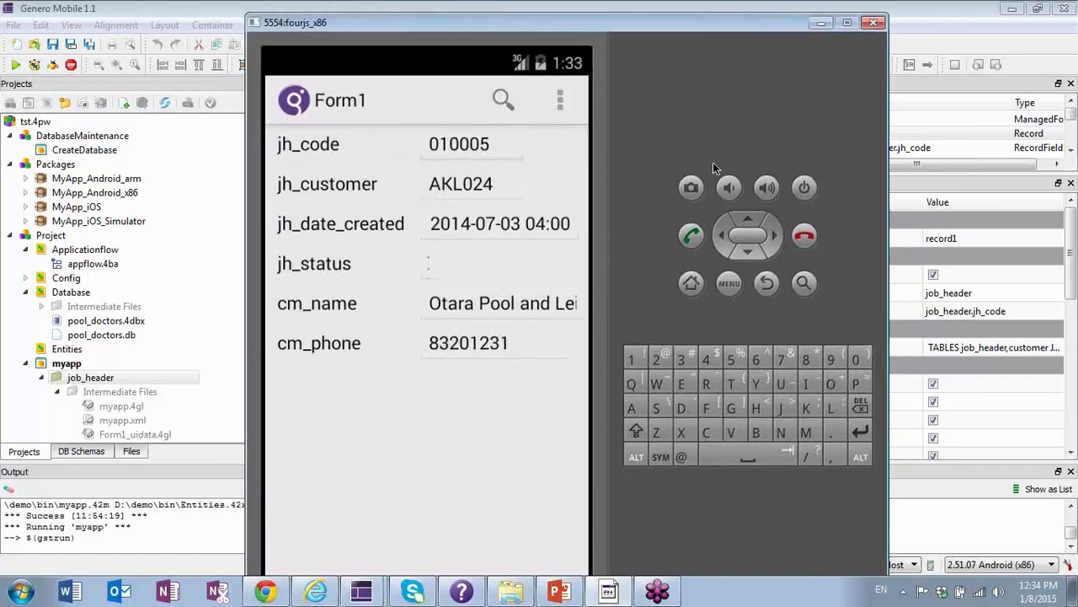
left_click(819, 22)
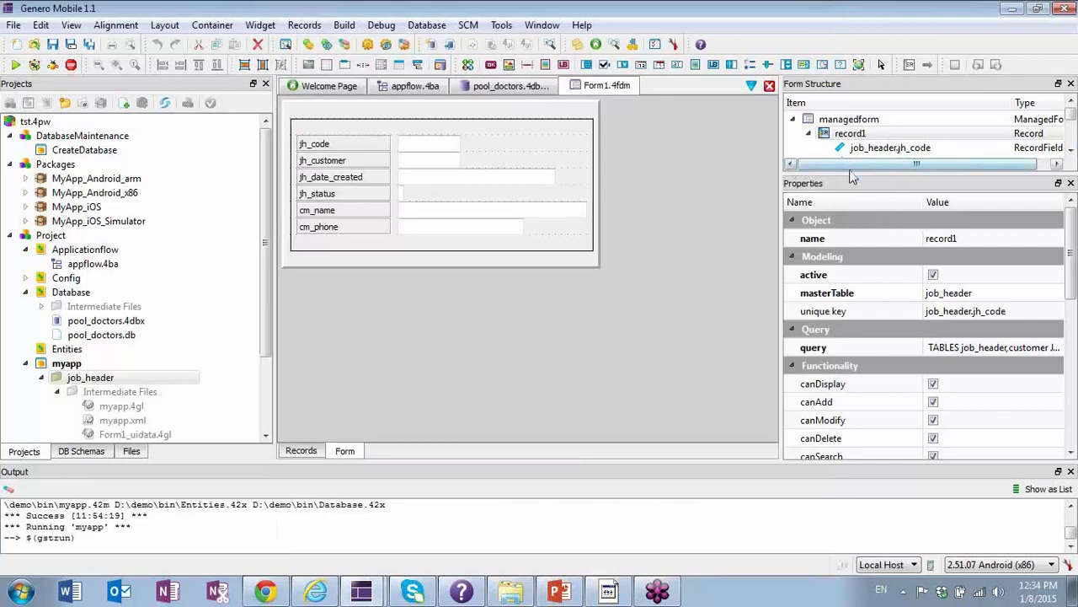
Wrap the pool_doctors1 grid in a vertical layout container and expand the grid in the form structure.
left_click_drag(848, 173, 849, 150)
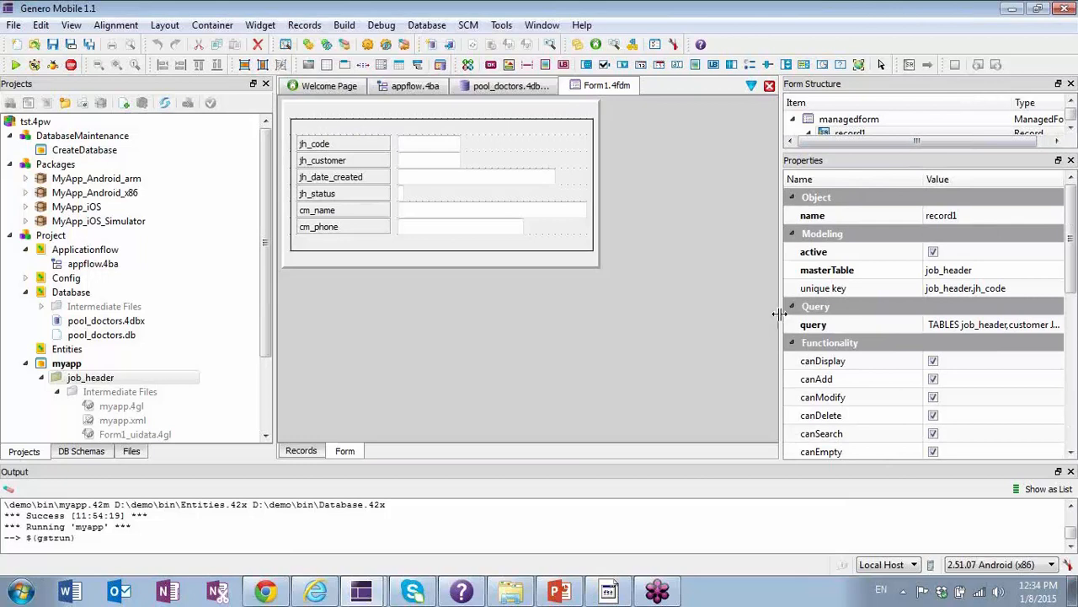
left_click_drag(779, 314, 689, 313)
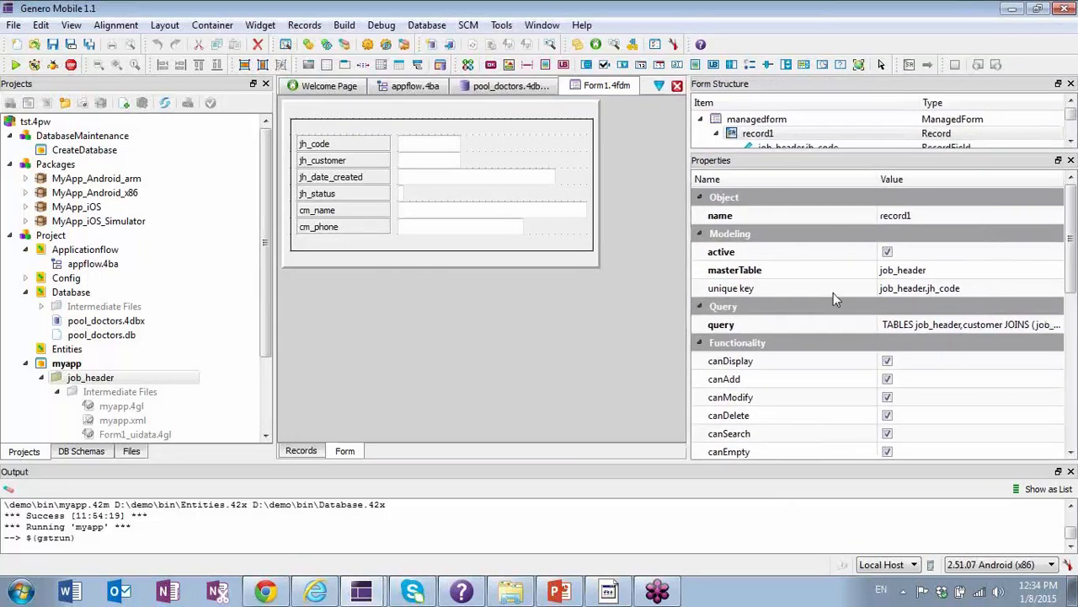
left_click_drag(866, 149, 868, 384)
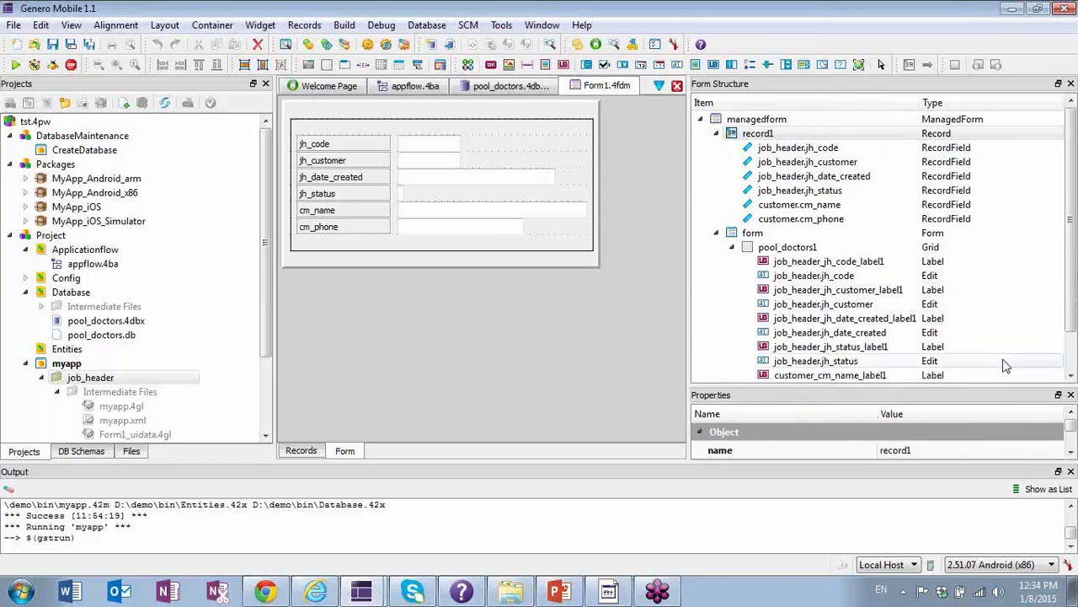
left_click(1071, 376)
left_click(1071, 376)
left_click(1071, 375)
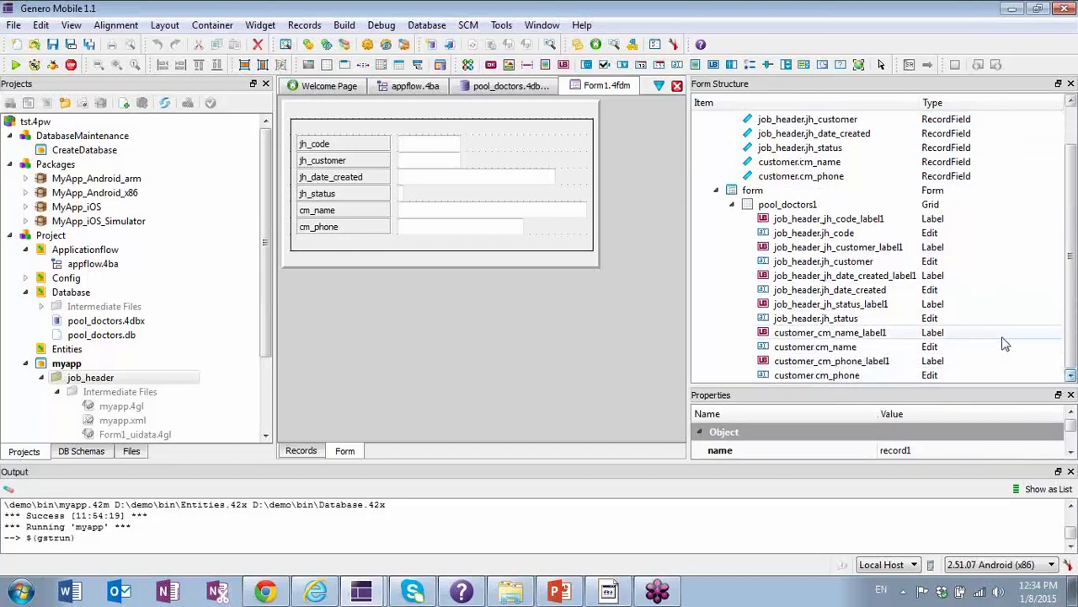
left_click(792, 205)
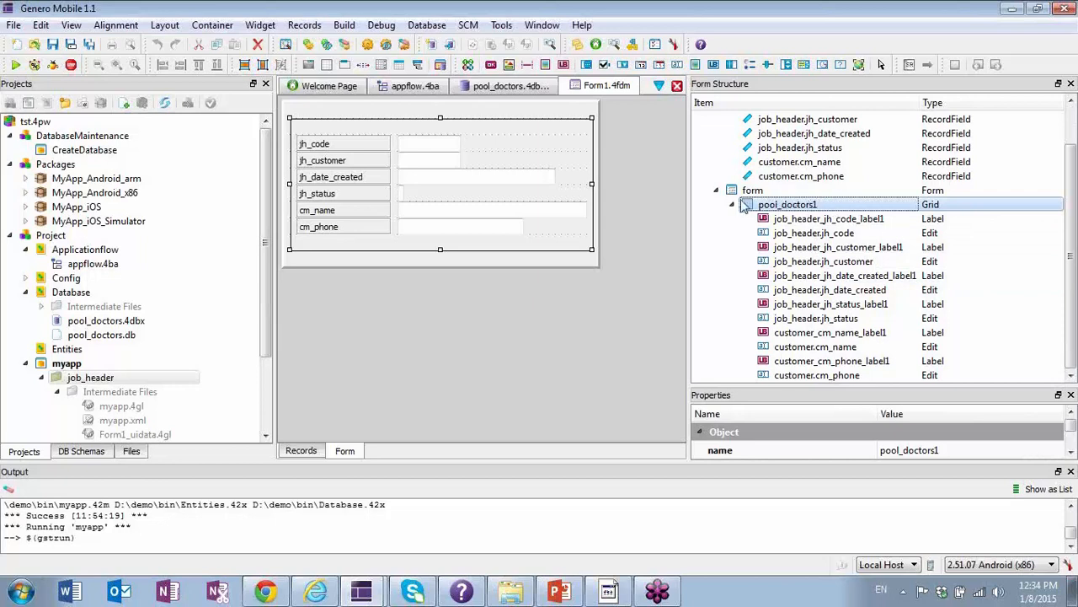
right_click(798, 207)
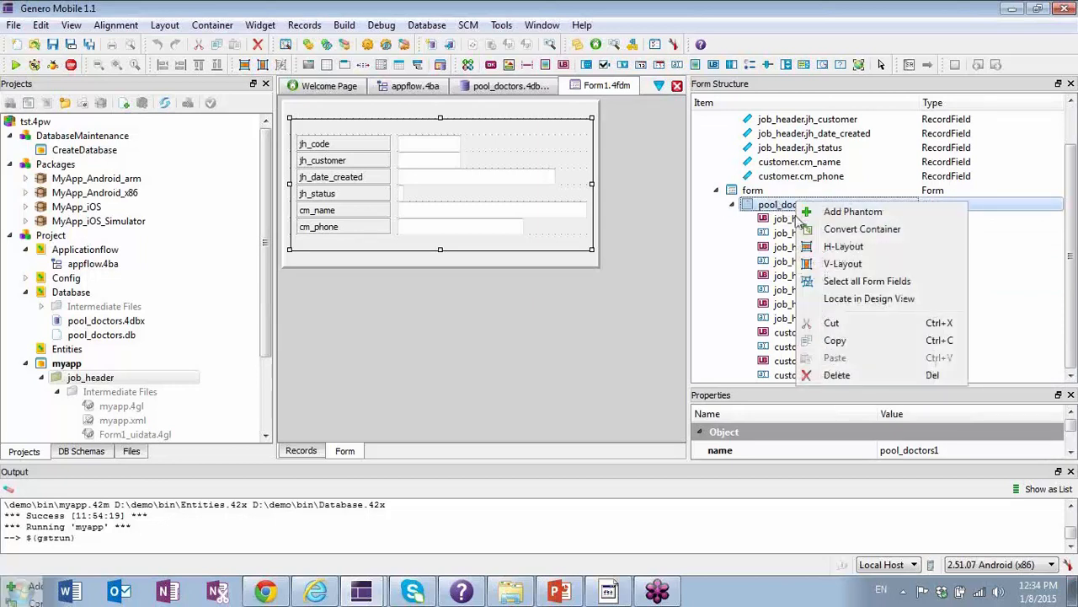
left_click(869, 266)
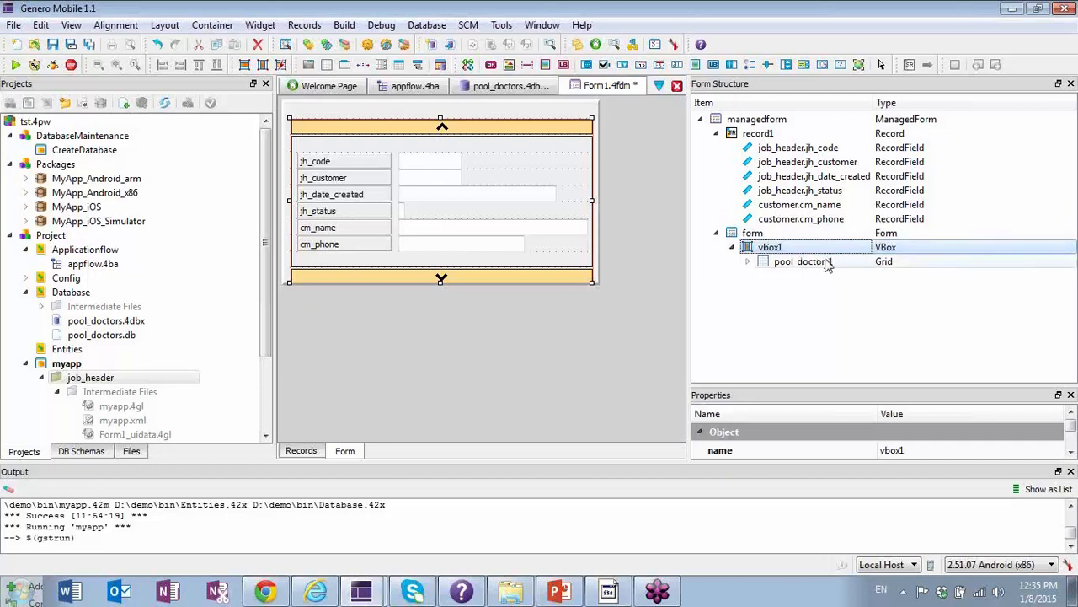
left_click(748, 262)
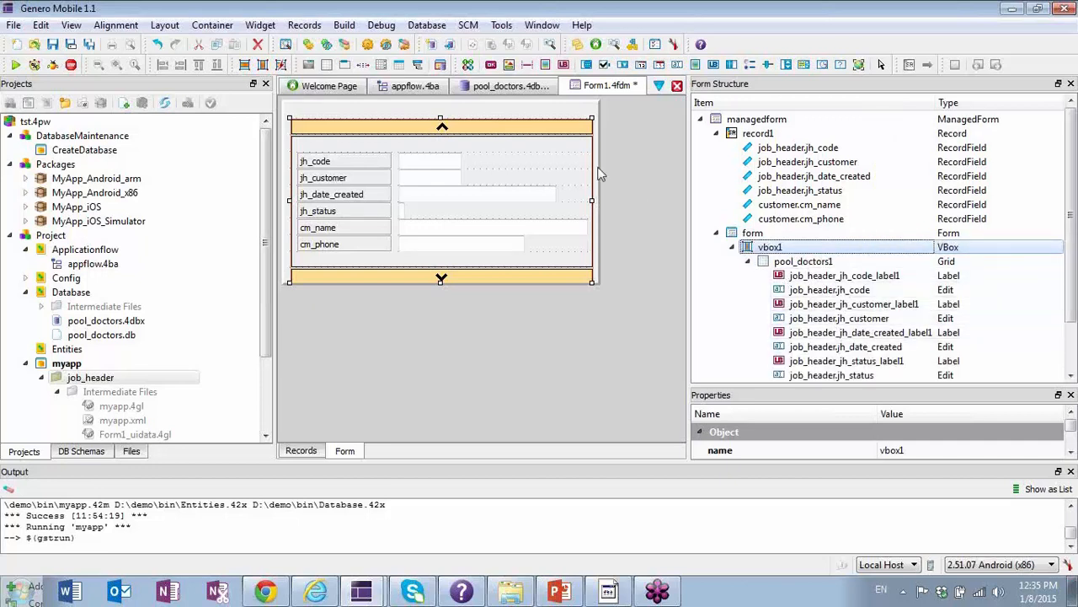
left_click(855, 264)
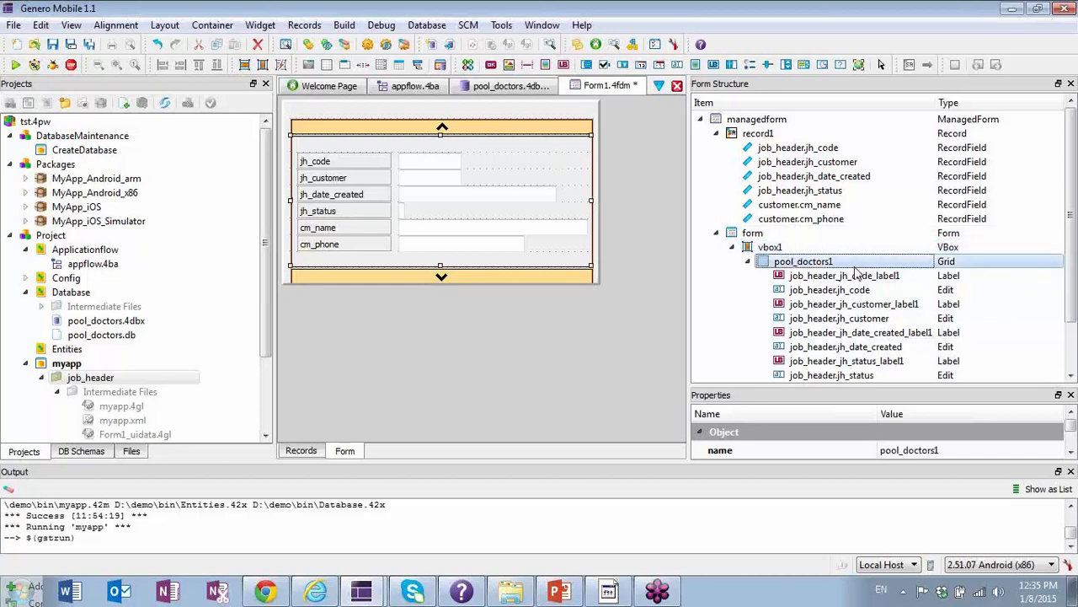
double_click(856, 264)
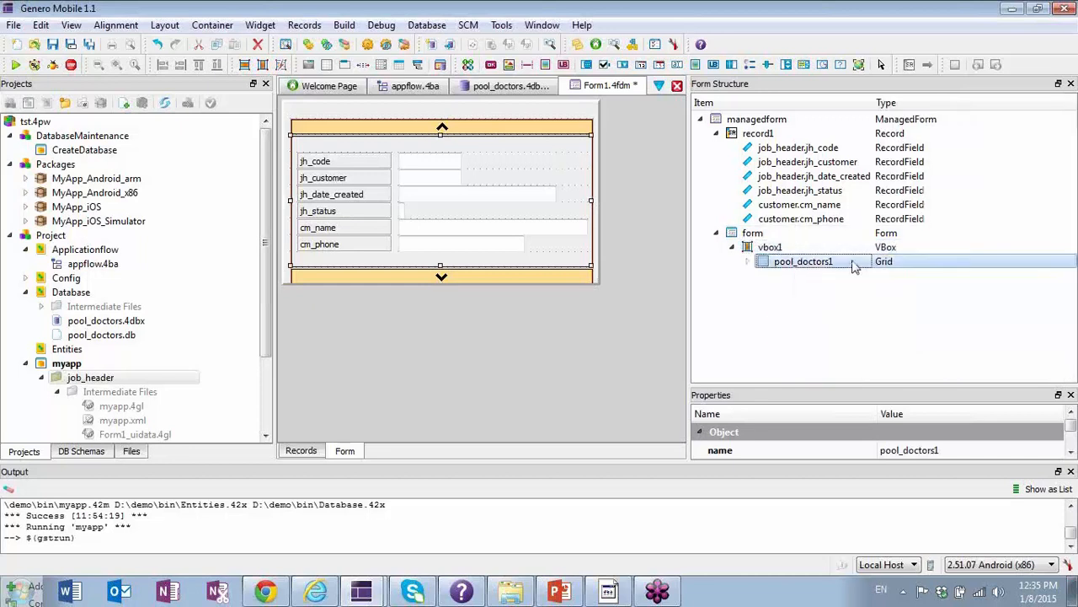
left_click(747, 262)
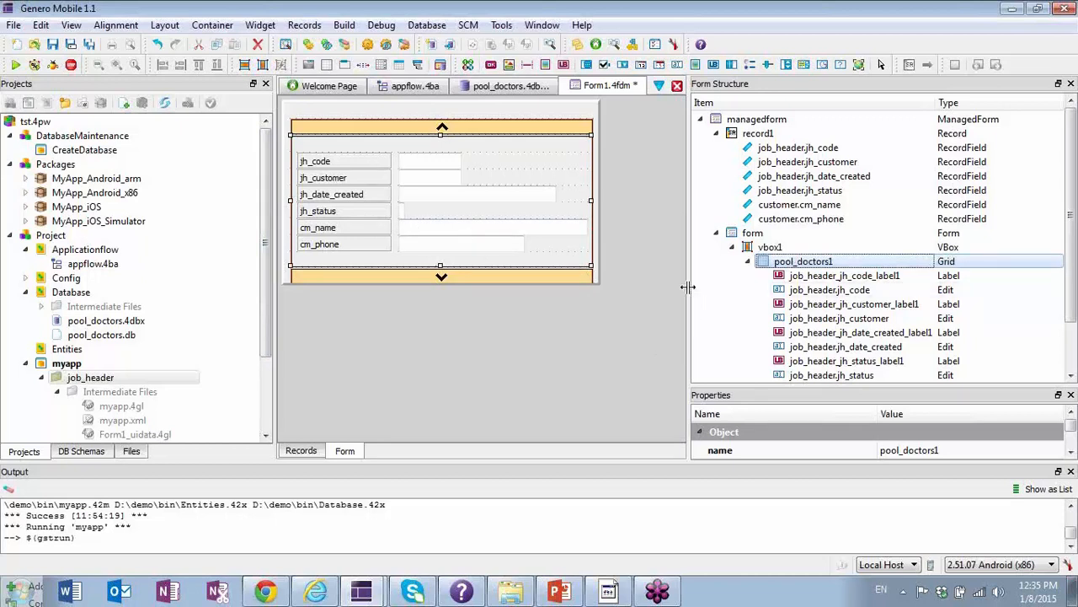
Enlarge the form and its vbox1 container to make room around the fields, and select the pool_doctors1 grid inside.
left_click_drag(691, 287, 773, 287)
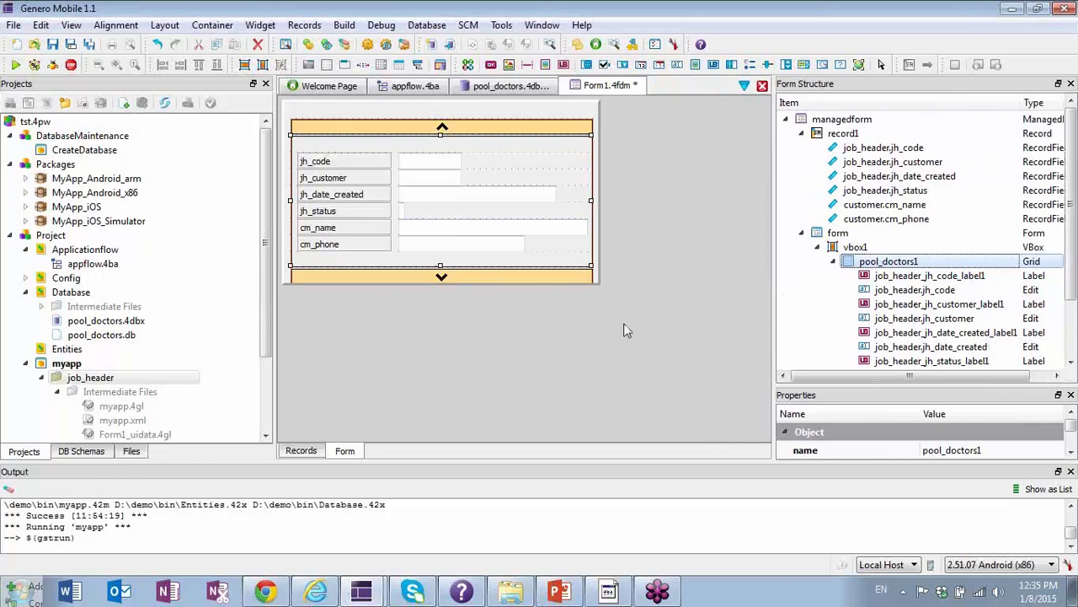
left_click(598, 284)
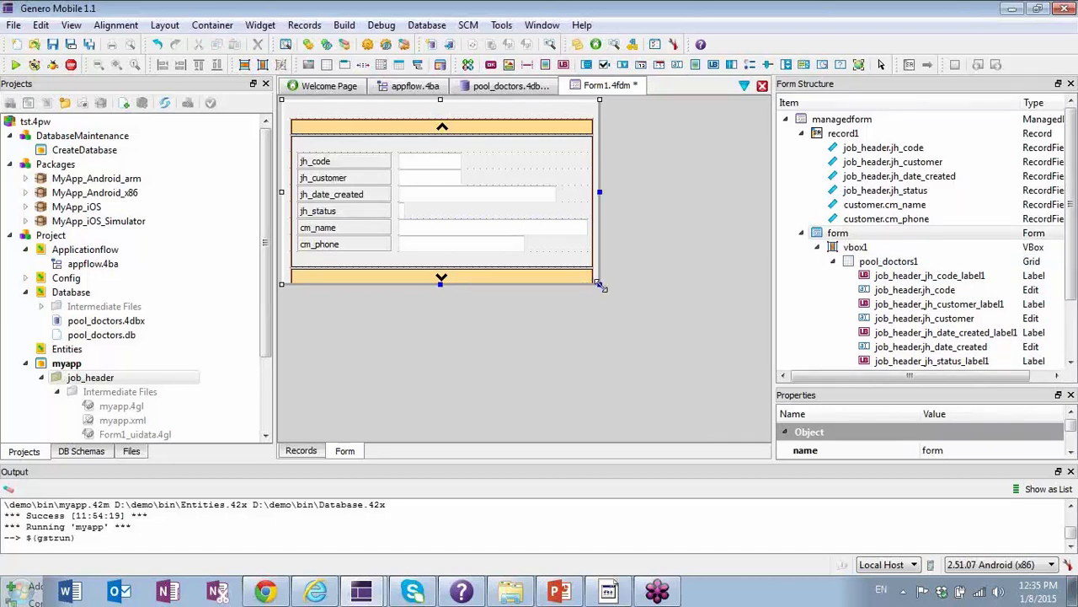
left_click_drag(599, 285, 740, 418)
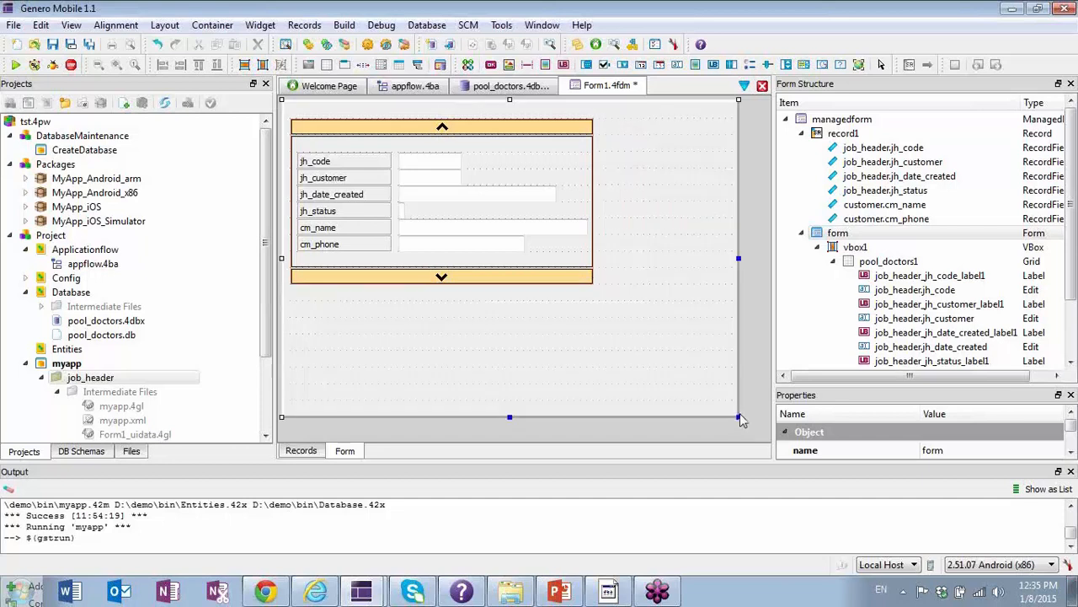
left_click(592, 281)
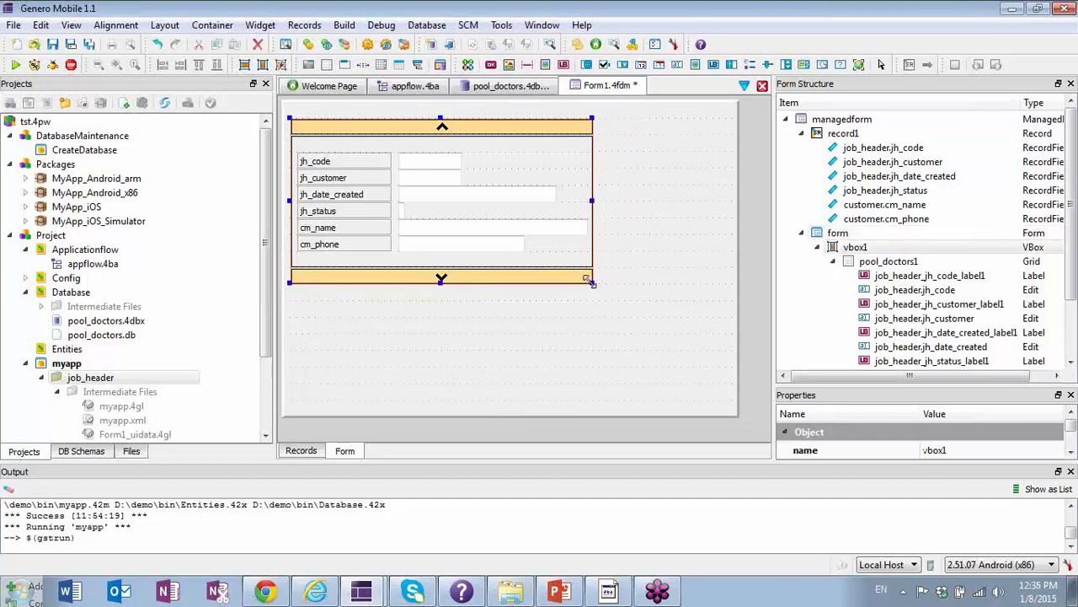
left_click_drag(590, 282, 725, 396)
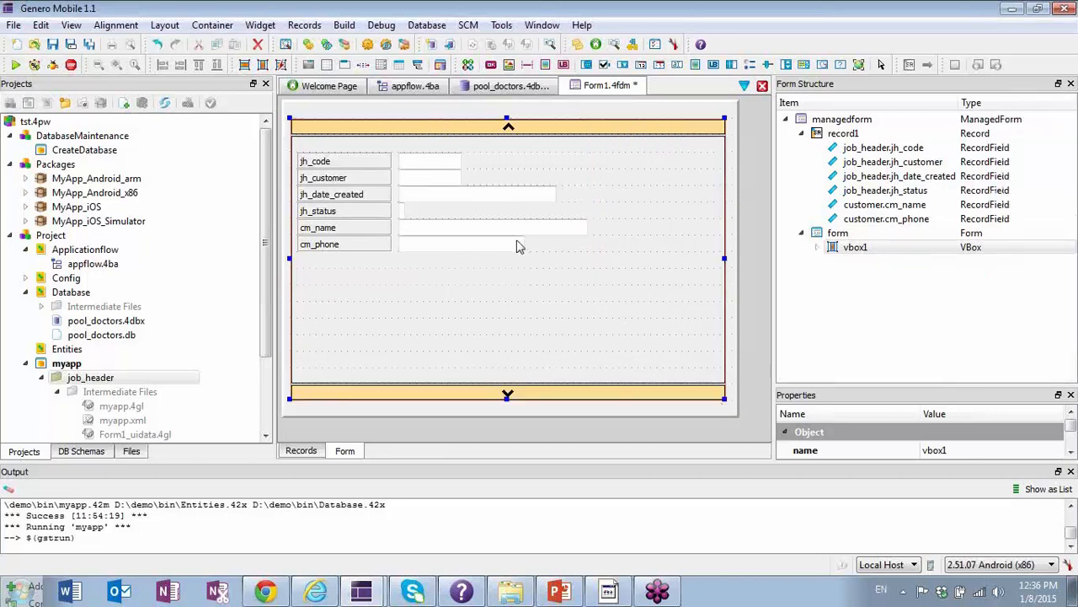
left_click(822, 246)
left_click(817, 247)
left_click(833, 261)
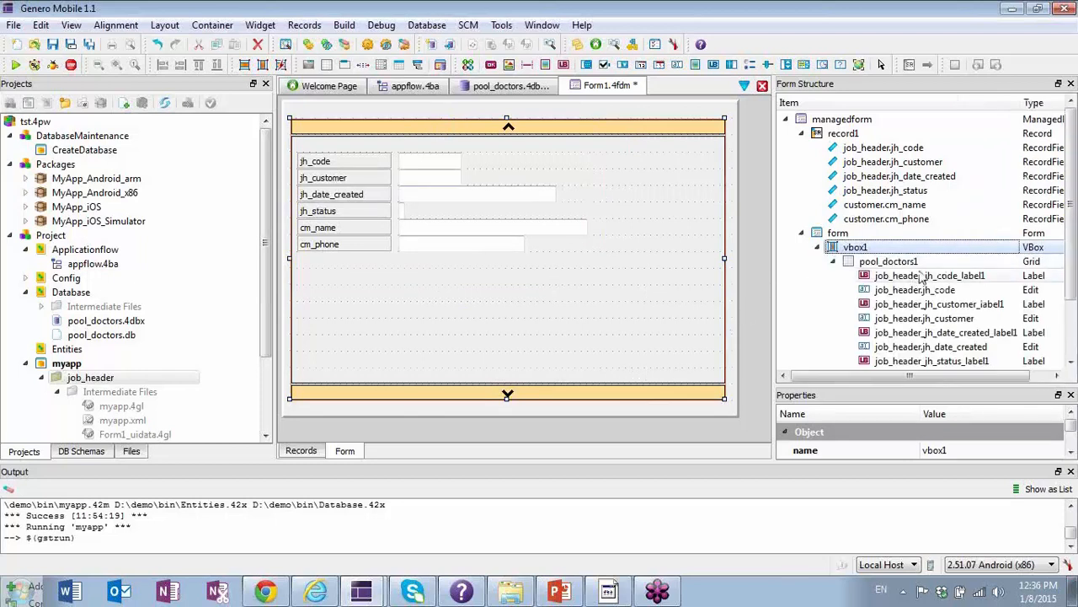
left_click(894, 262)
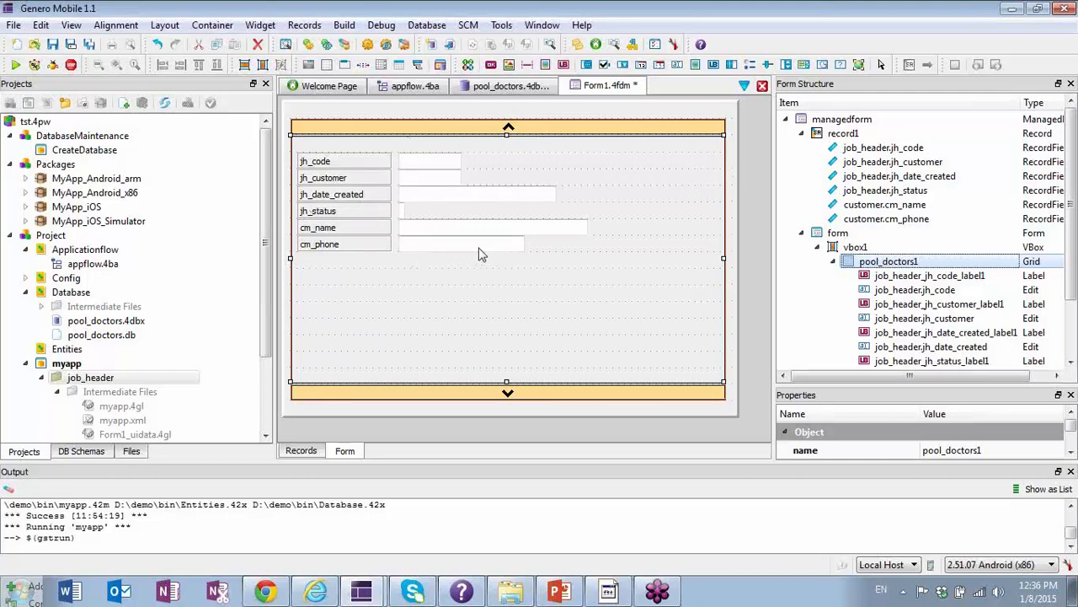
Move the cm_phone and cm_name labels with their edit fields down into the lower part of the grid.
left_click_drag(345, 249, 393, 329)
left_click_drag(421, 247, 474, 328)
left_click(342, 229)
left_click_drag(342, 229, 385, 309)
left_click(412, 233)
left_click_drag(412, 233, 461, 315)
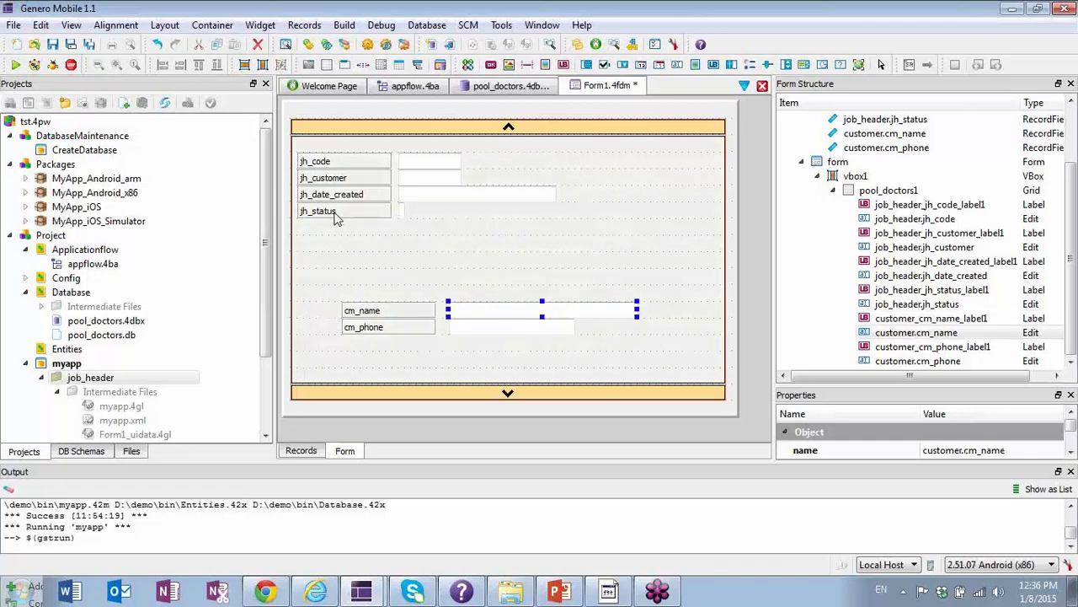
Move the jh_status and jh_date_created labels and edit fields down above the customer block, and align the two edit fields.
left_click(335, 216)
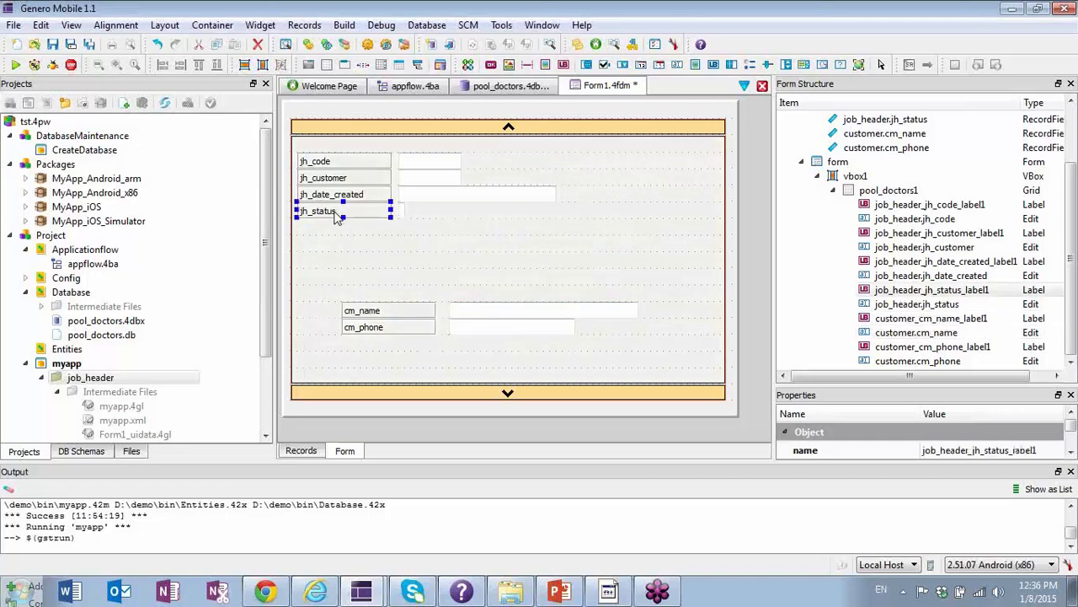
left_click_drag(339, 218, 384, 266)
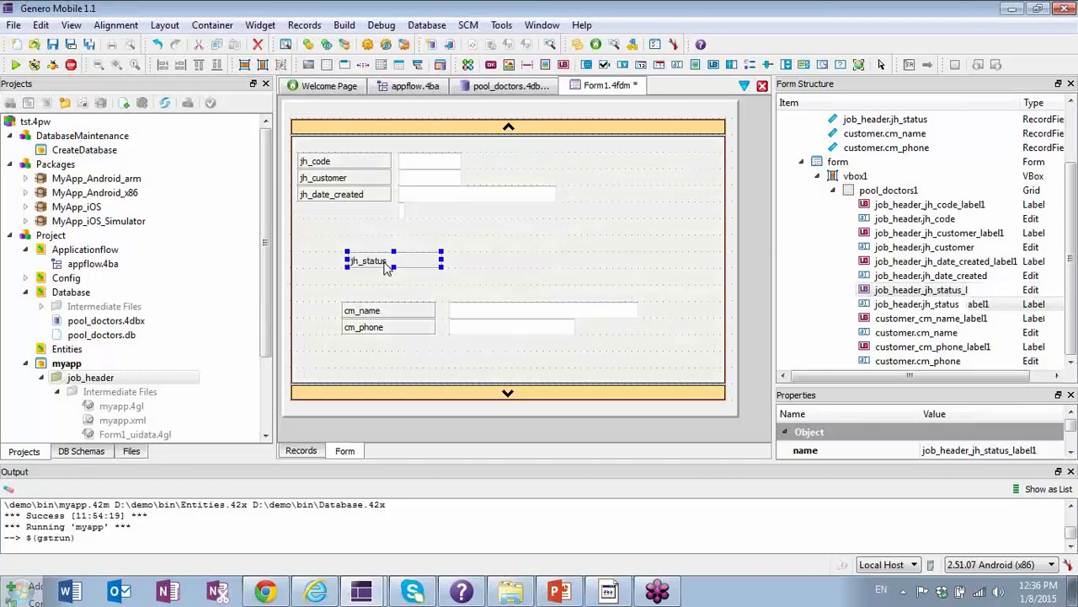
left_click_drag(402, 217, 472, 271)
left_click_drag(348, 199, 398, 249)
left_click_drag(426, 200, 476, 246)
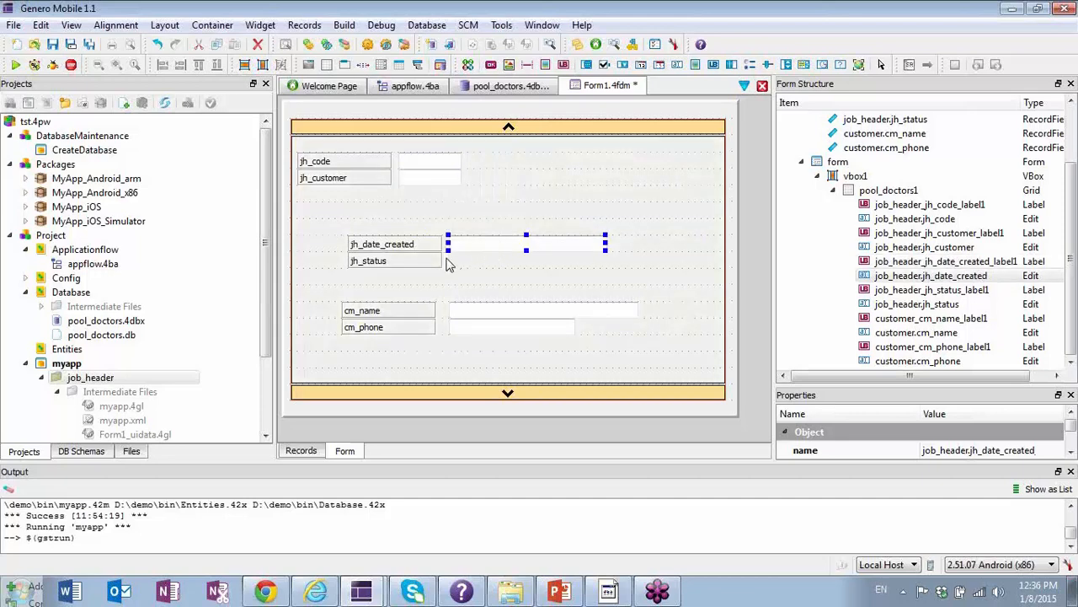
left_click(445, 262)
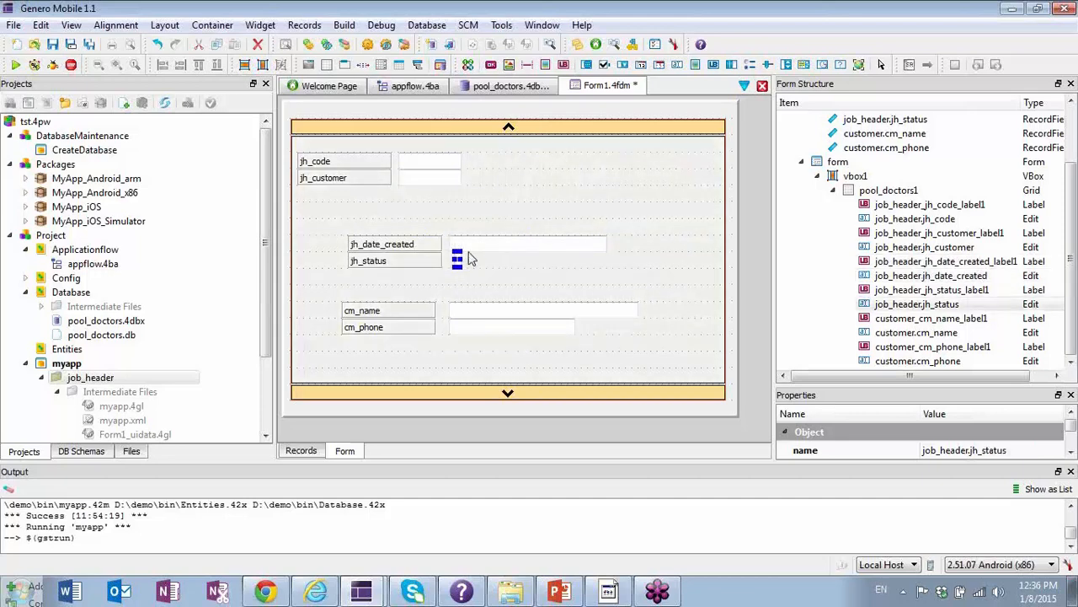
left_click(471, 245)
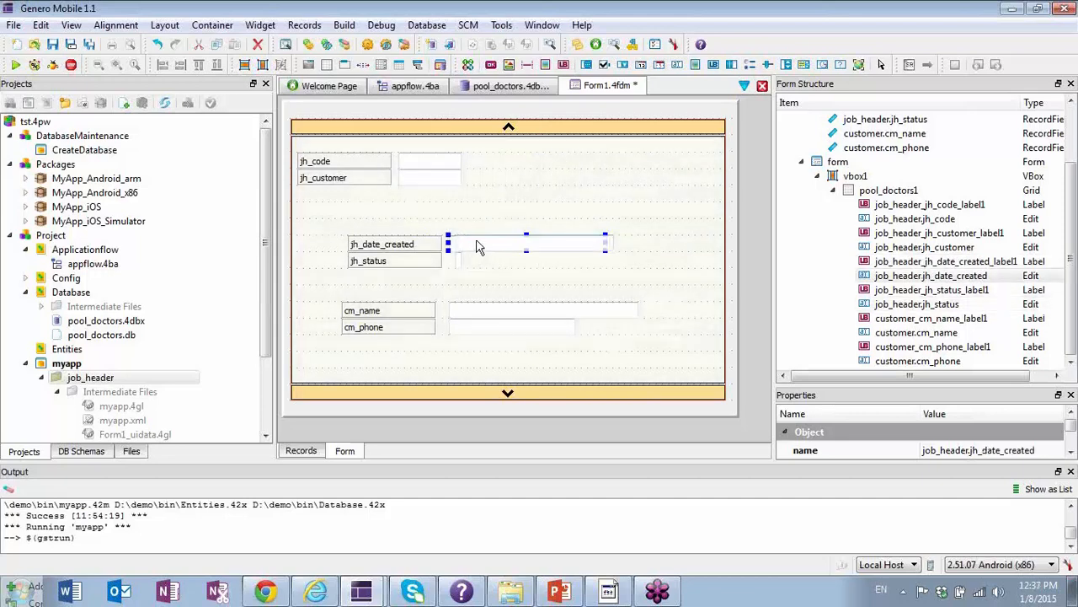
Move the jh_customer and jh_code labels and edit fields down, stacking them directly above jh_date_created.
left_click(350, 180)
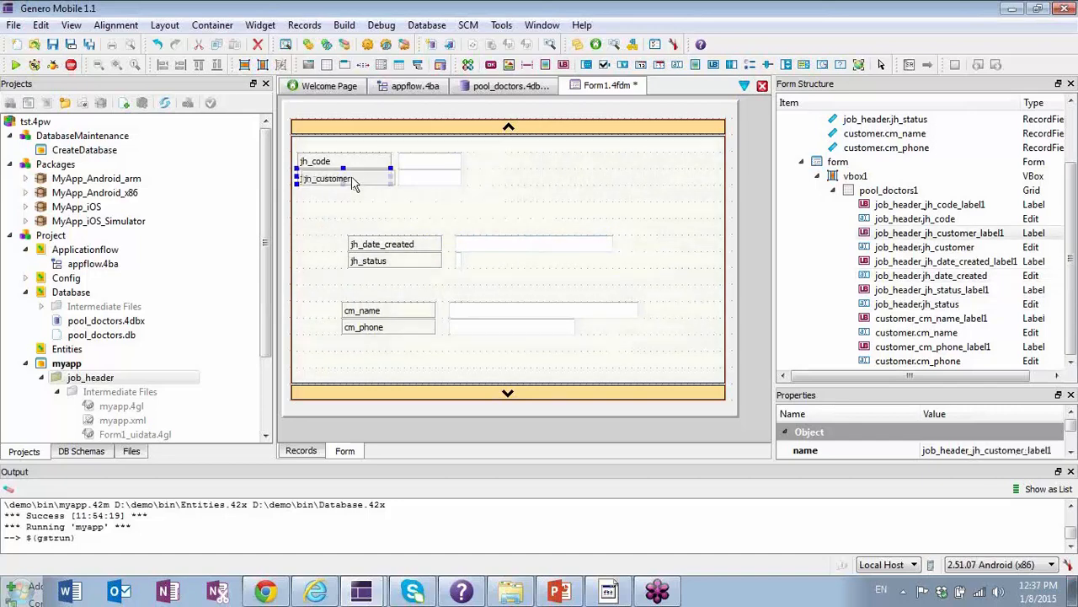
left_click_drag(352, 185, 400, 232)
left_click_drag(425, 179, 480, 232)
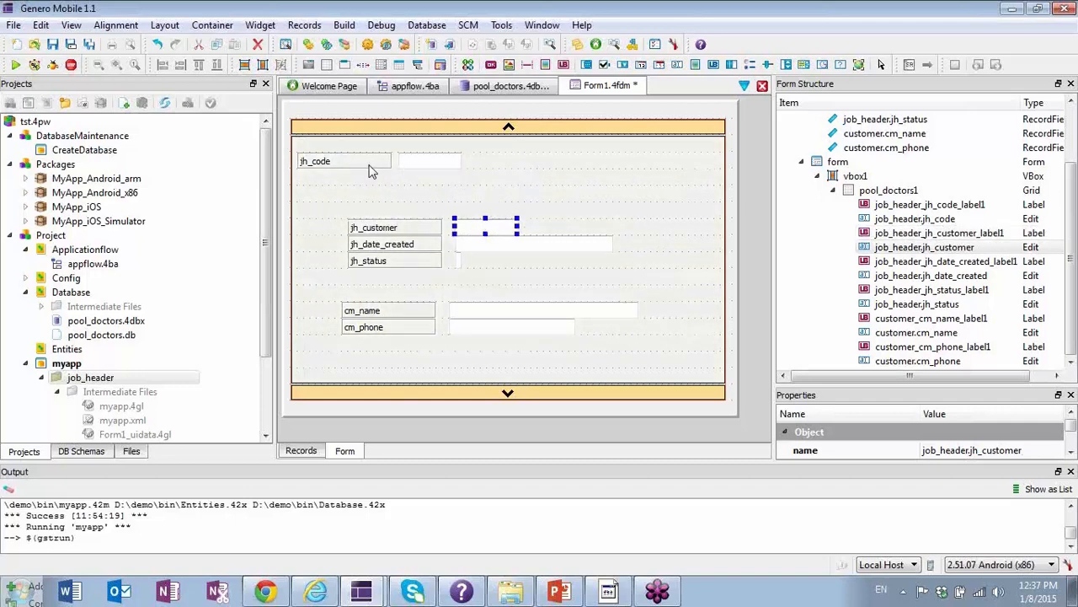
left_click_drag(364, 166, 414, 213)
left_click_drag(429, 160, 485, 211)
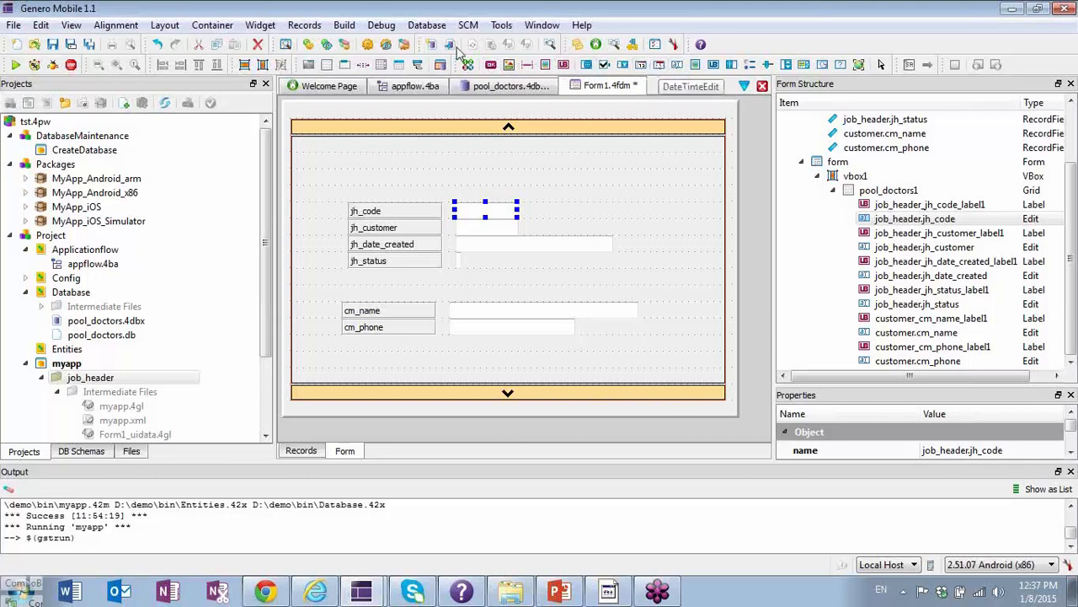
Draw a Group container around the four jh_ labels and edit fields, and enlarge the Properties area.
left_click(345, 67)
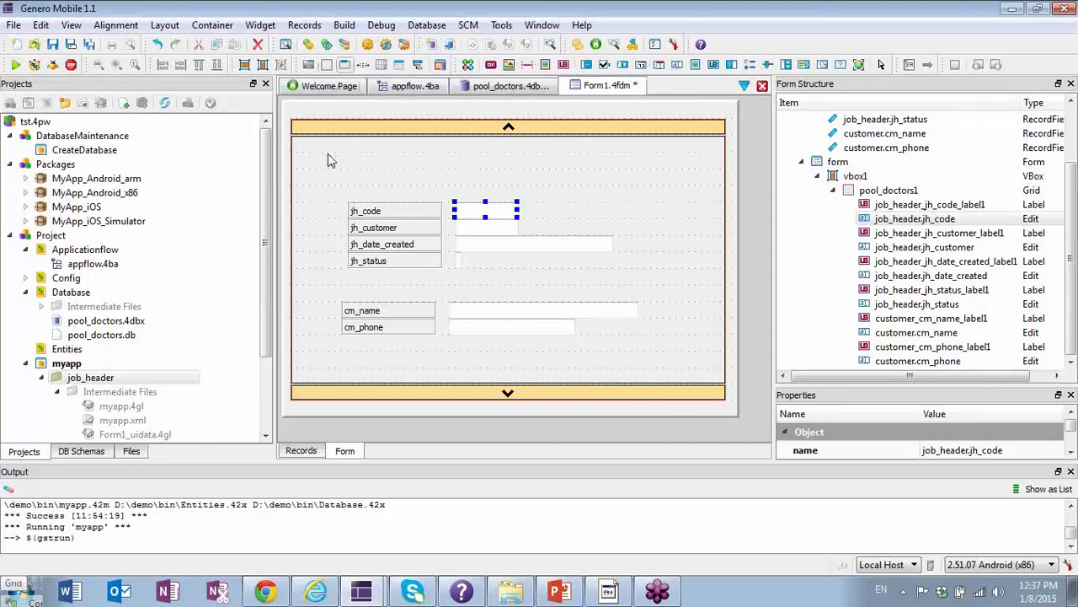
left_click(345, 67)
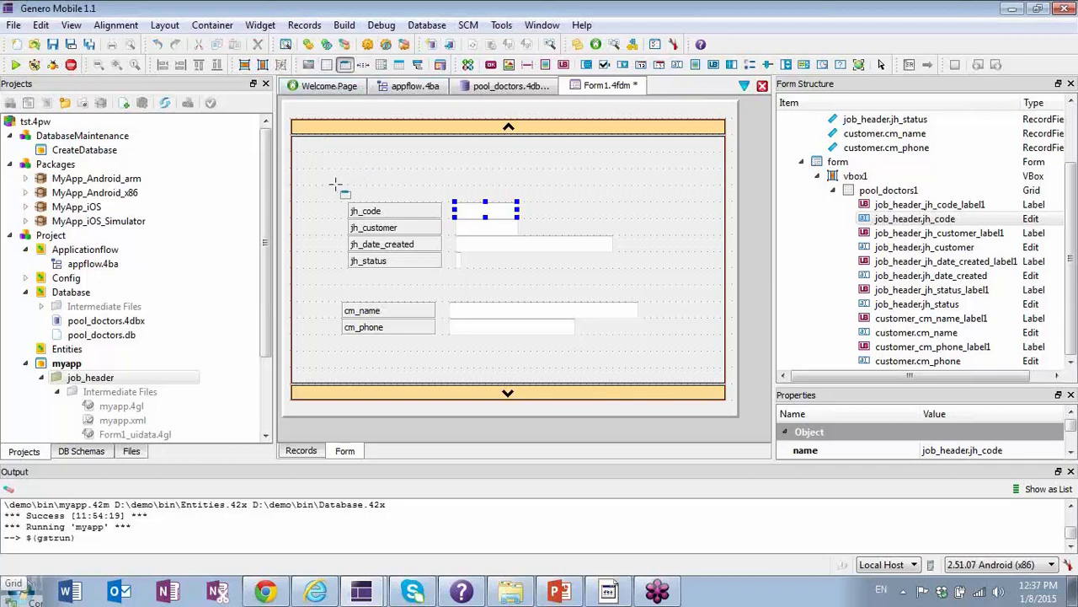
left_click_drag(340, 187, 640, 276)
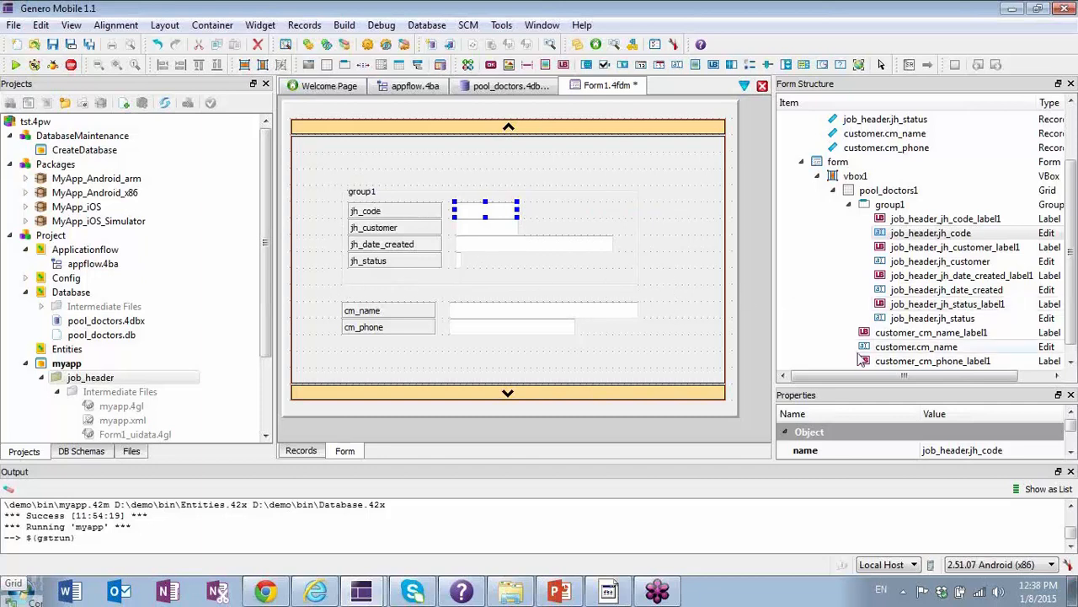
left_click_drag(905, 382, 878, 253)
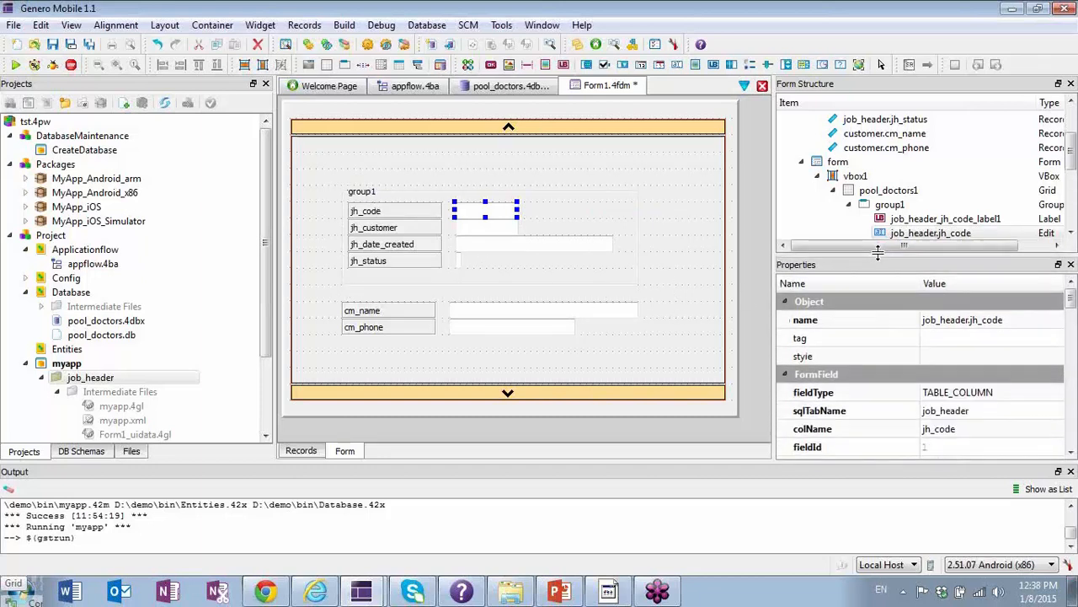
Set the text of group1, the container around the jh_ fields, to "Job Info".
left_click(1070, 452)
left_click(1070, 453)
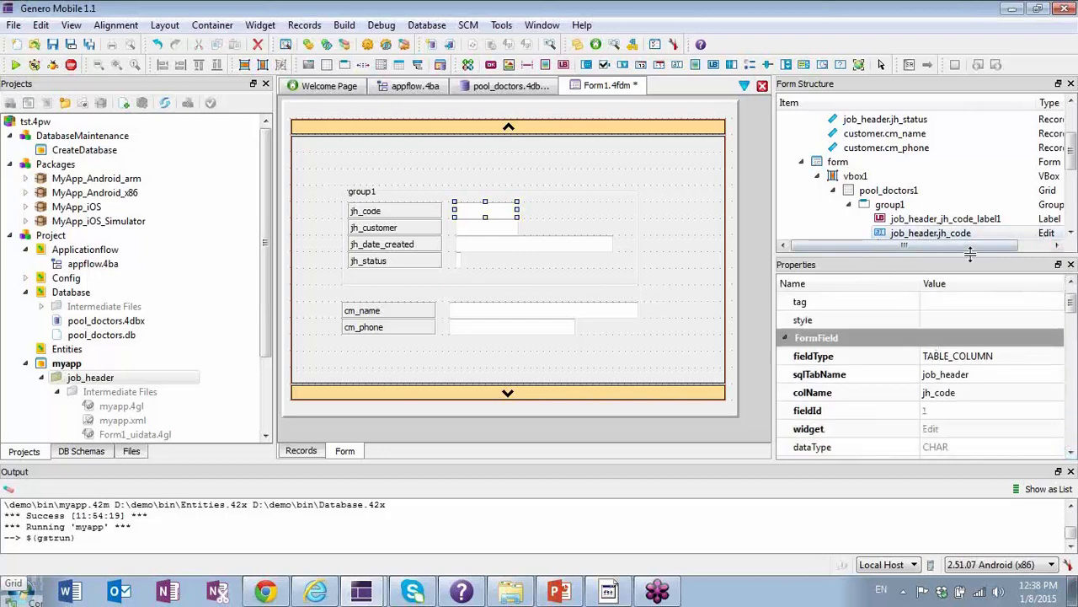
left_click(1072, 236)
left_click(1072, 236)
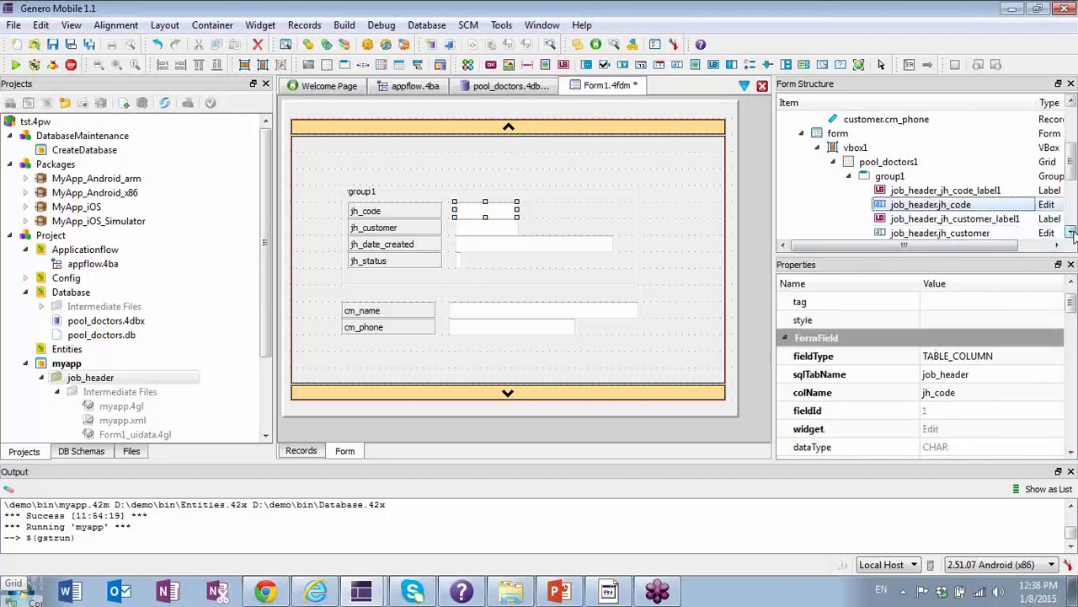
left_click(1072, 236)
left_click(891, 162)
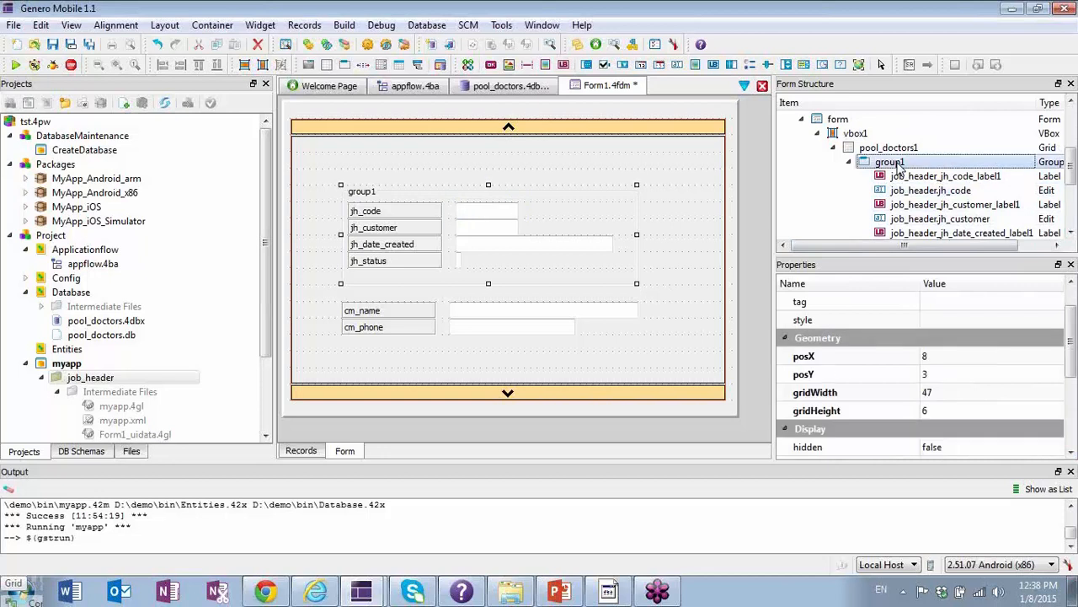
scroll(973, 380, "down", 2)
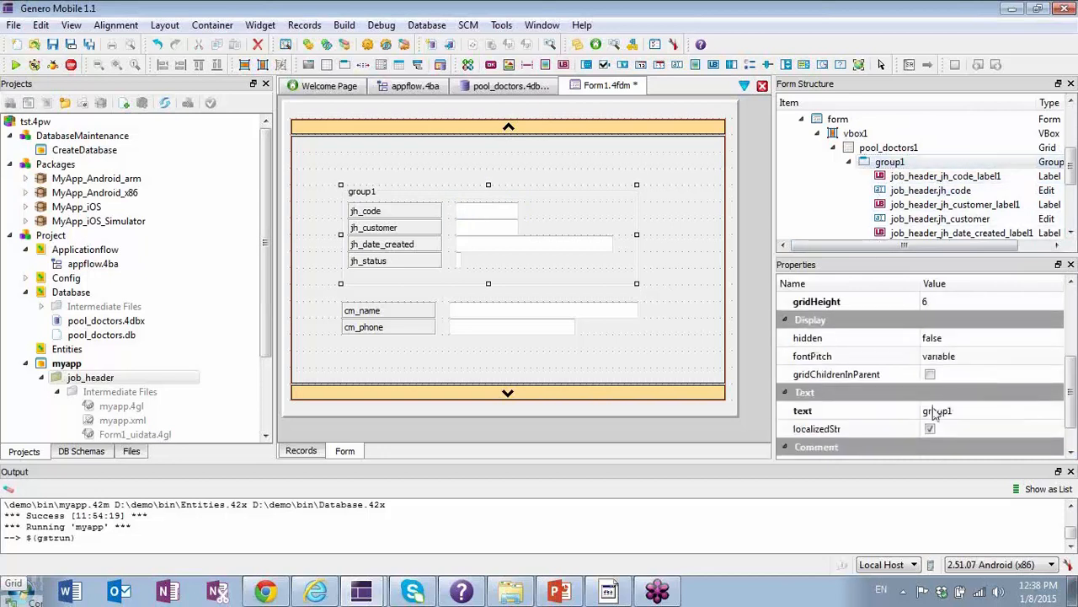
left_click(964, 411)
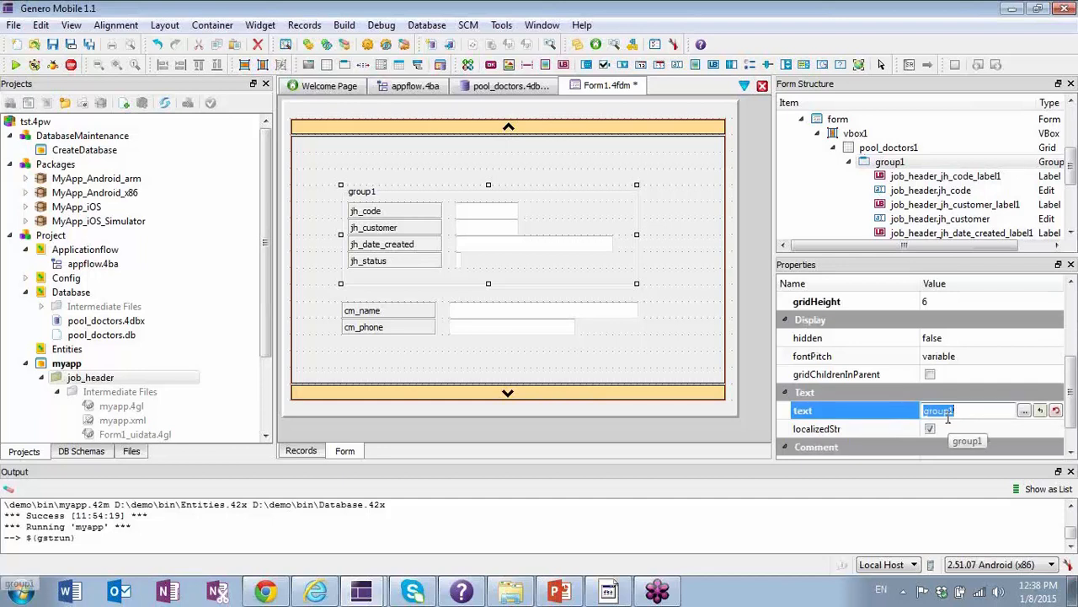
type("Job Info")
key("Return")
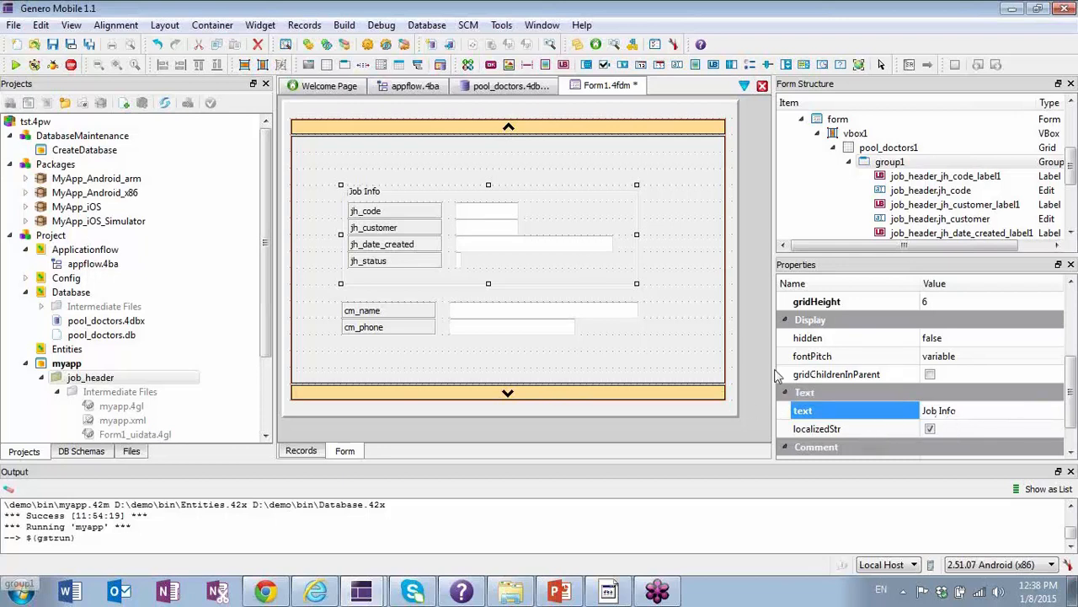
Try to draw a Group container around the cm_name and cm_phone labels and edit fields, and widen it to a grid width of 50.
left_click(386, 150)
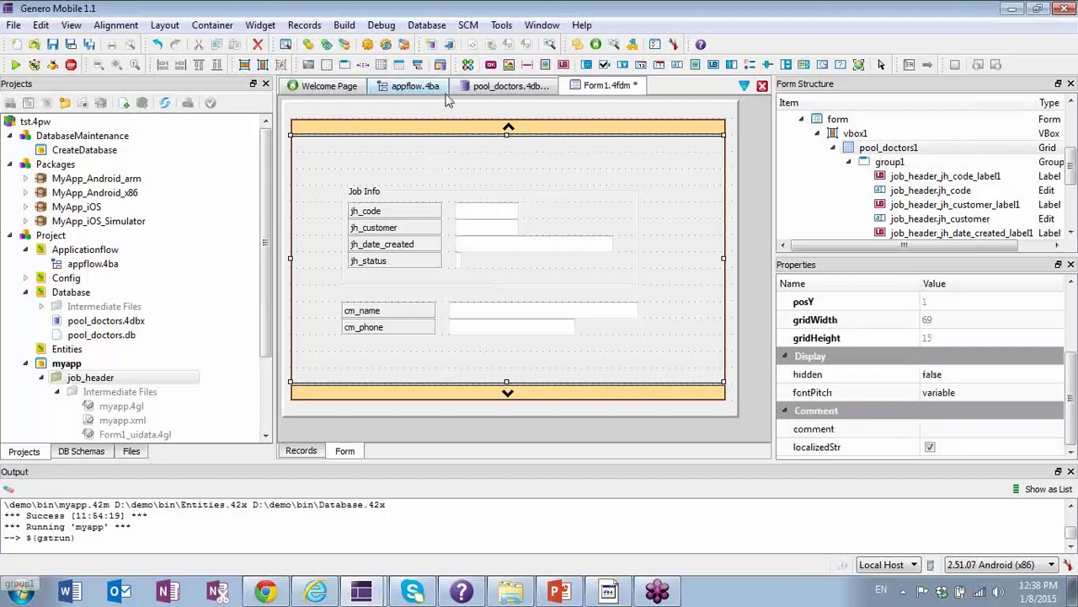
left_click(345, 67)
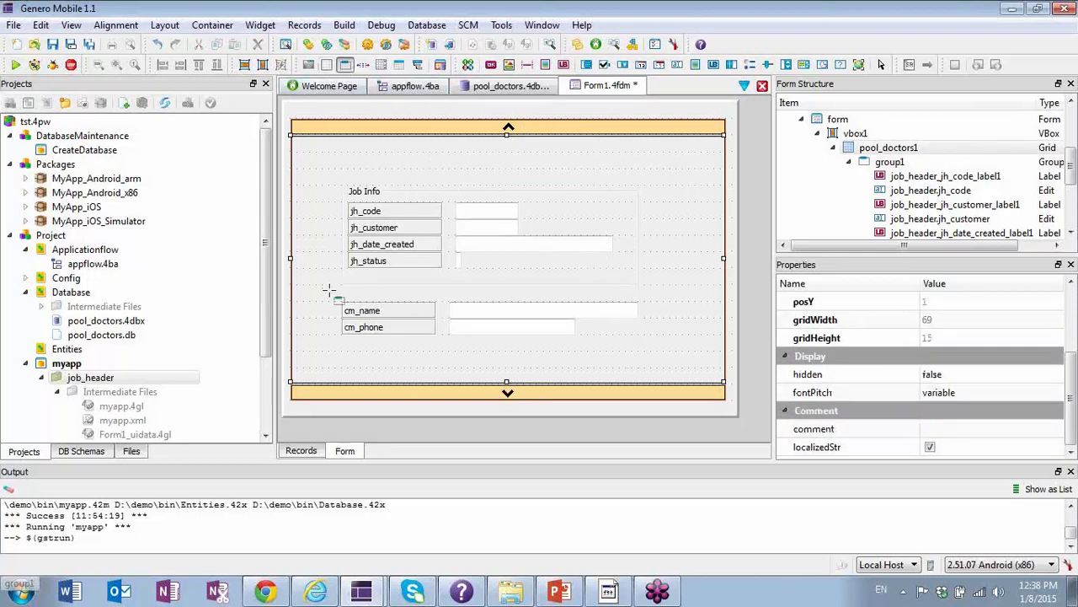
left_click_drag(340, 293, 644, 366)
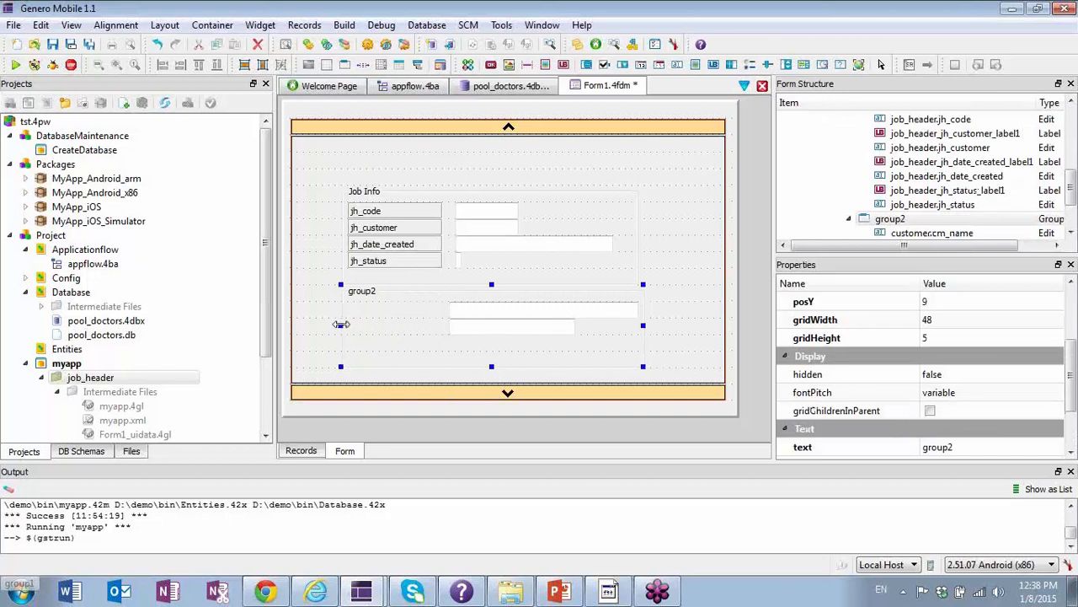
mouse_move(340, 325)
left_mouse_down()
mouse_move(315, 325)
mouse_move(328, 325)
left_mouse_up()
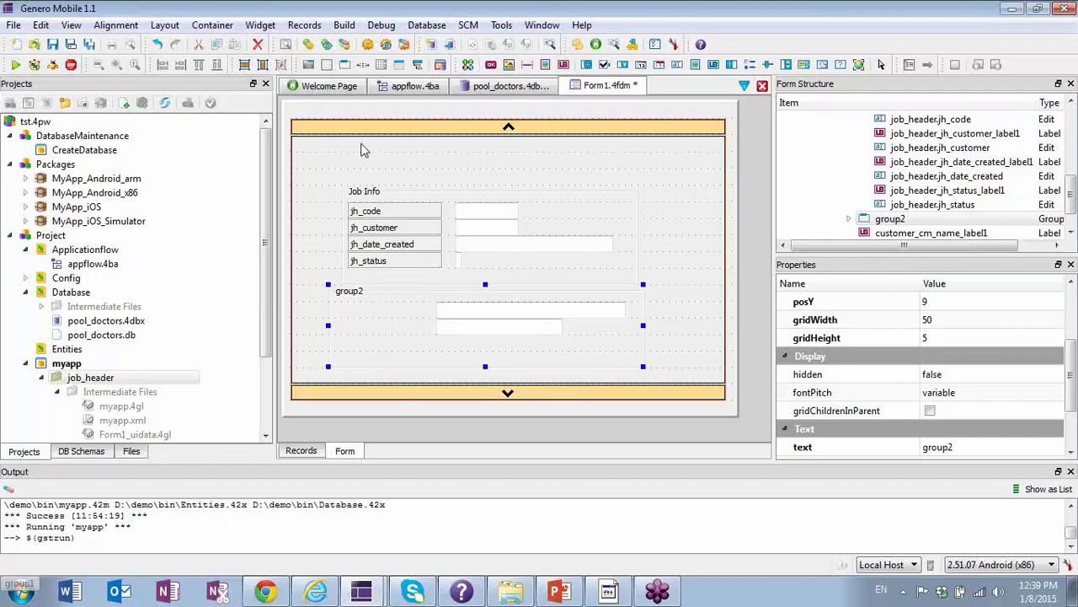
left_click(342, 27)
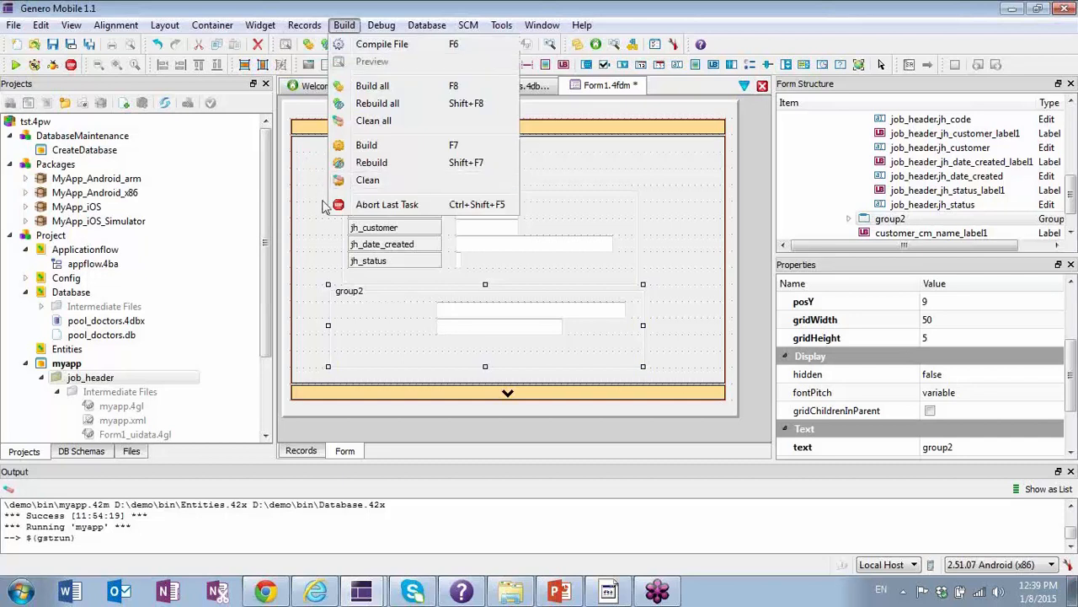
left_click(314, 230)
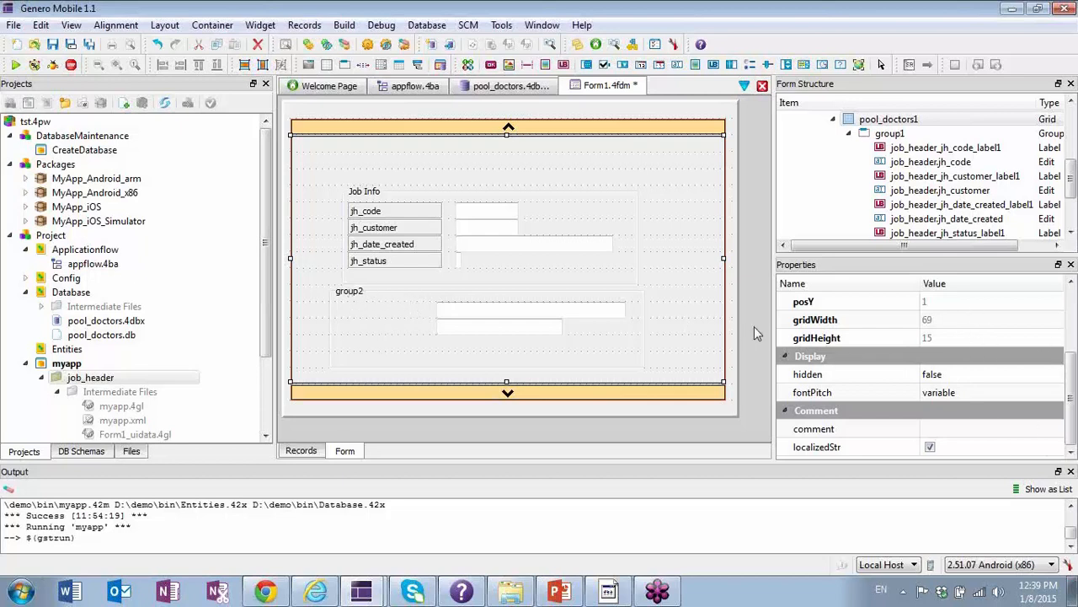
scroll(969, 227, "down", 1)
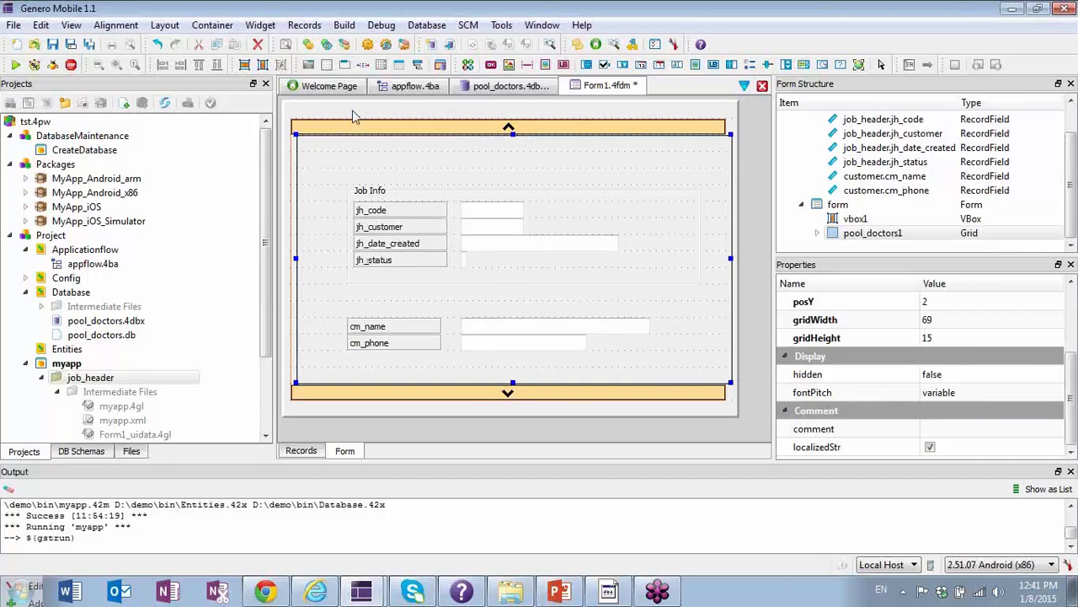
Draw a Group container around the cm_name and cm_phone labels and edit fields, and set its text to "Customer Info".
left_click(345, 64)
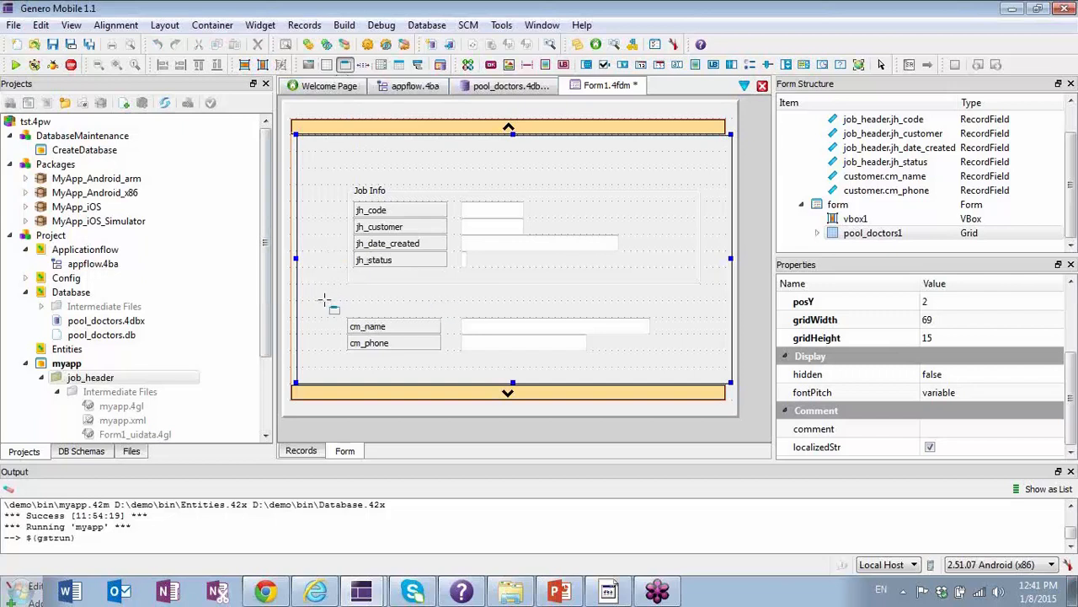
left_click_drag(323, 300, 704, 376)
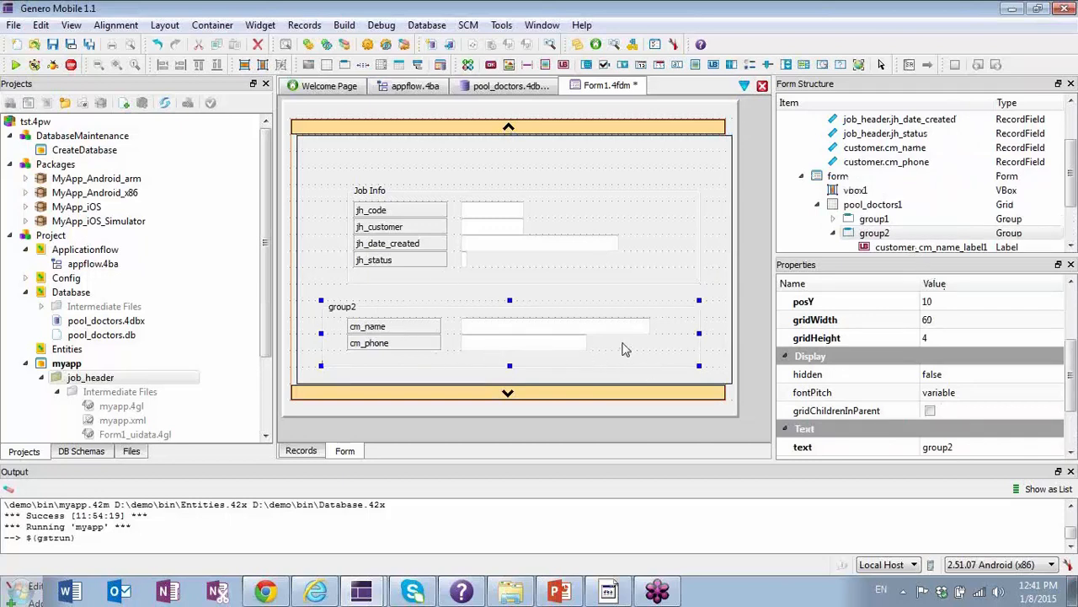
left_click(1072, 246)
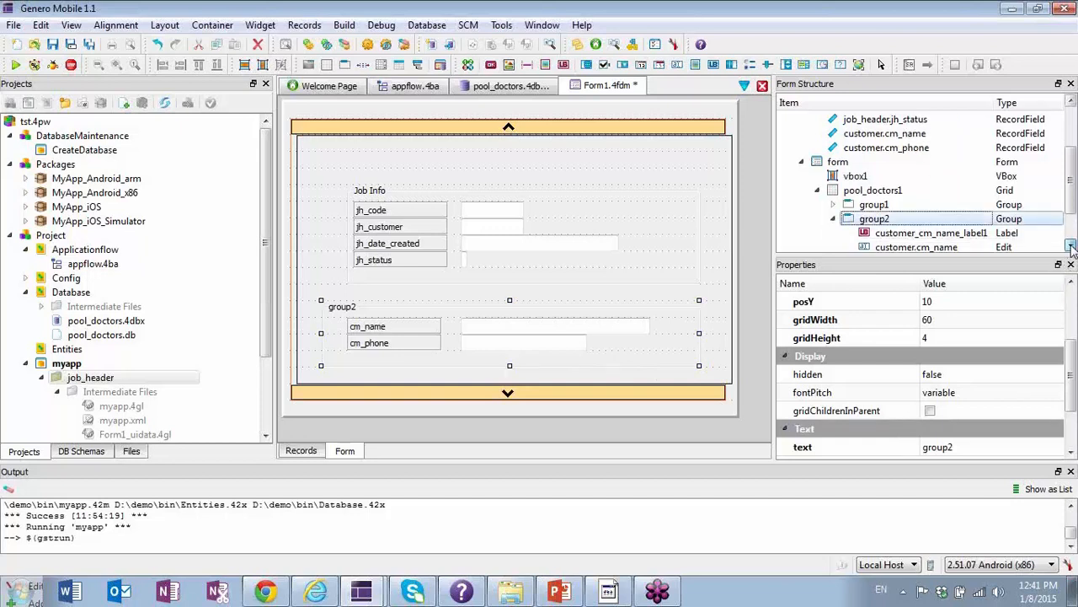
left_click(1072, 246)
left_click(1071, 246)
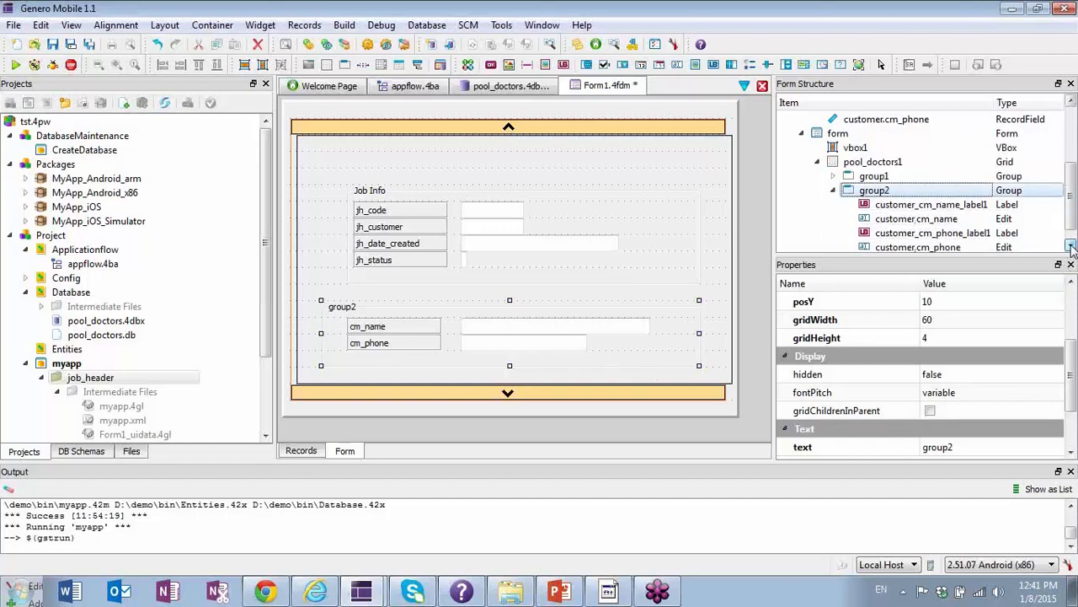
left_click(1072, 454)
left_click(1072, 453)
left_click(1072, 453)
left_click(952, 393)
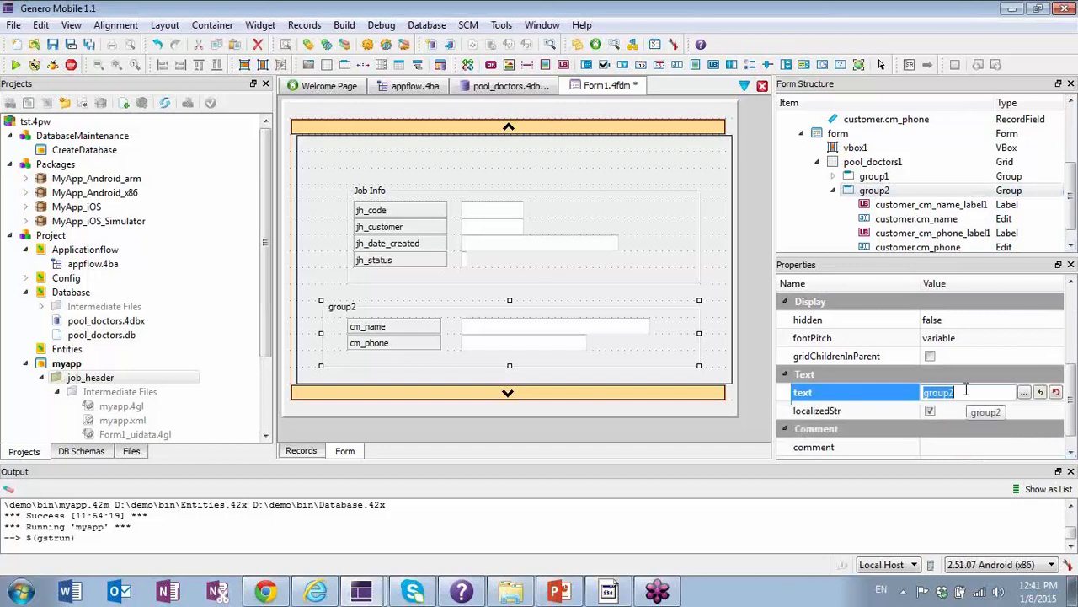
type("Customer Info")
key("Return")
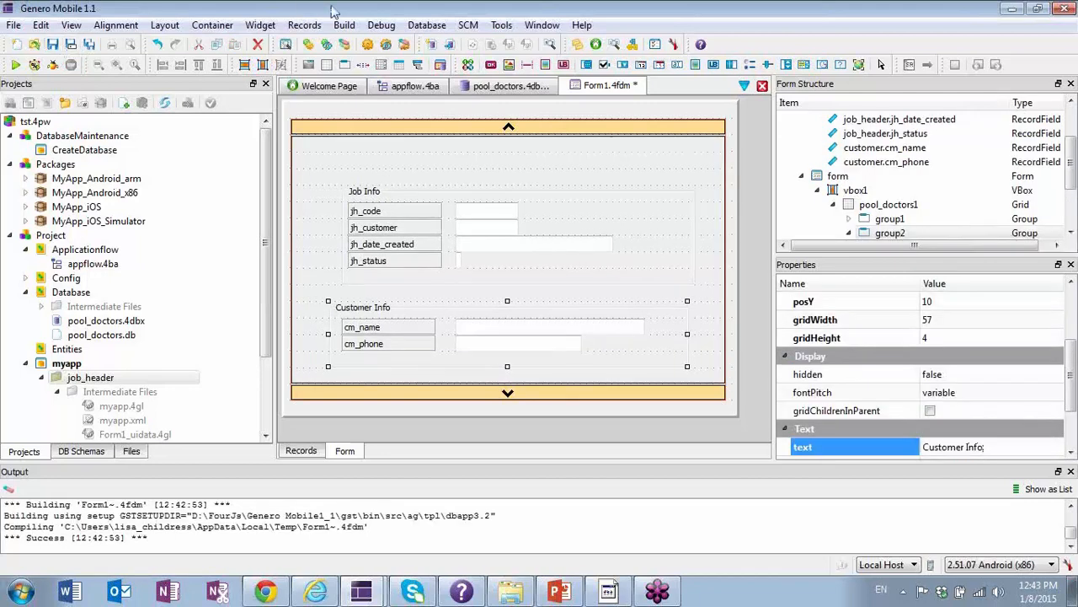
Preview Form1 in the Android emulator, exit the previewed form and minimize the emulator.
left_click(344, 24)
left_click(375, 64)
left_click(610, 592)
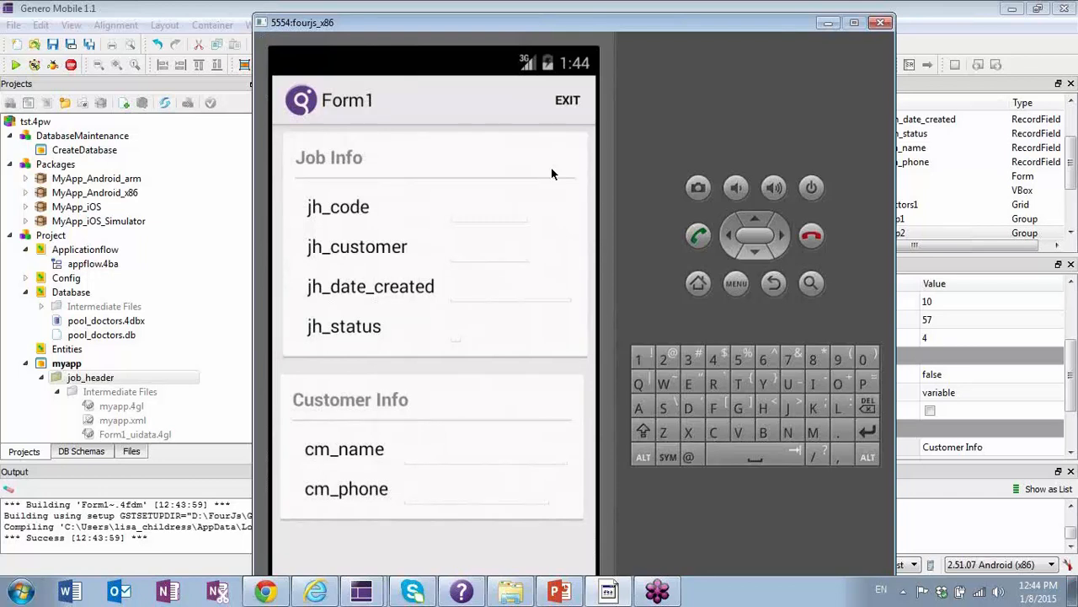
left_click(567, 102)
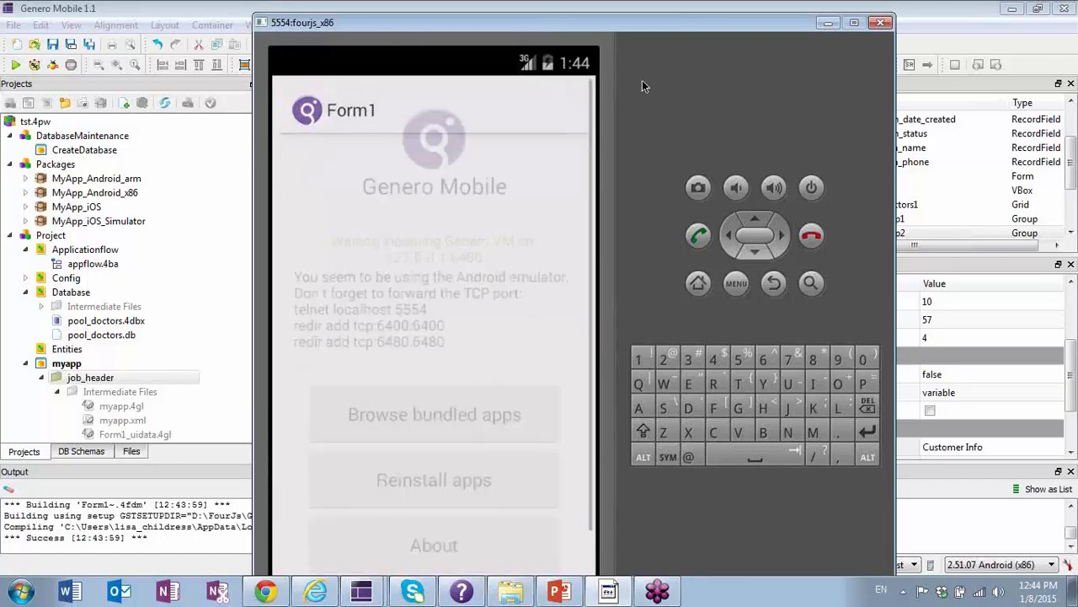
left_click(828, 23)
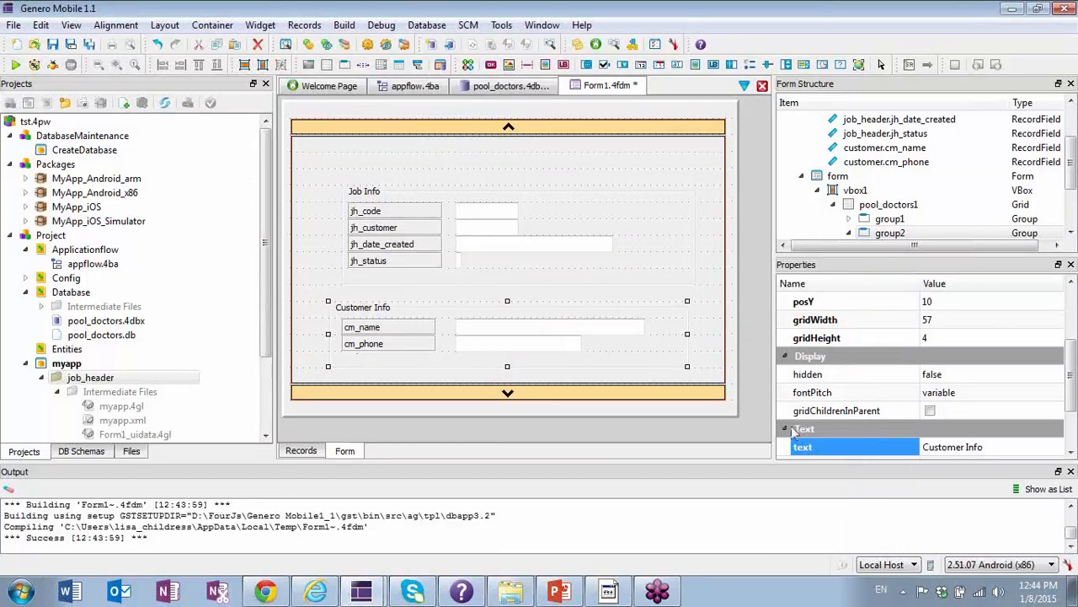
Widen the form editing area, enlarge the form, and resize vbox1 to a grid width of about 75 and a height of 19.
left_click(718, 403)
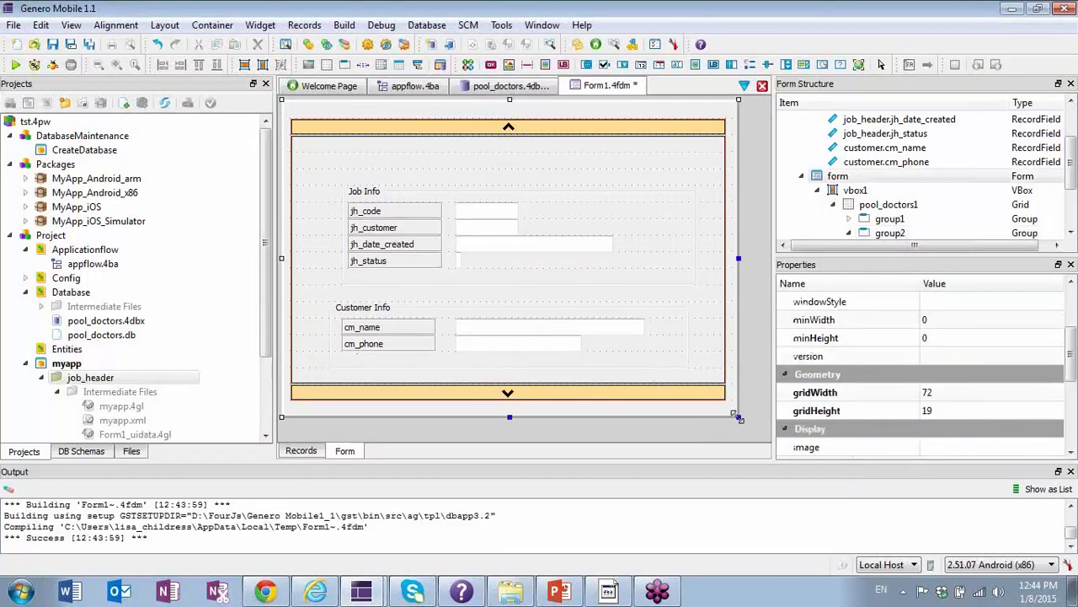
left_click_drag(742, 426, 747, 441)
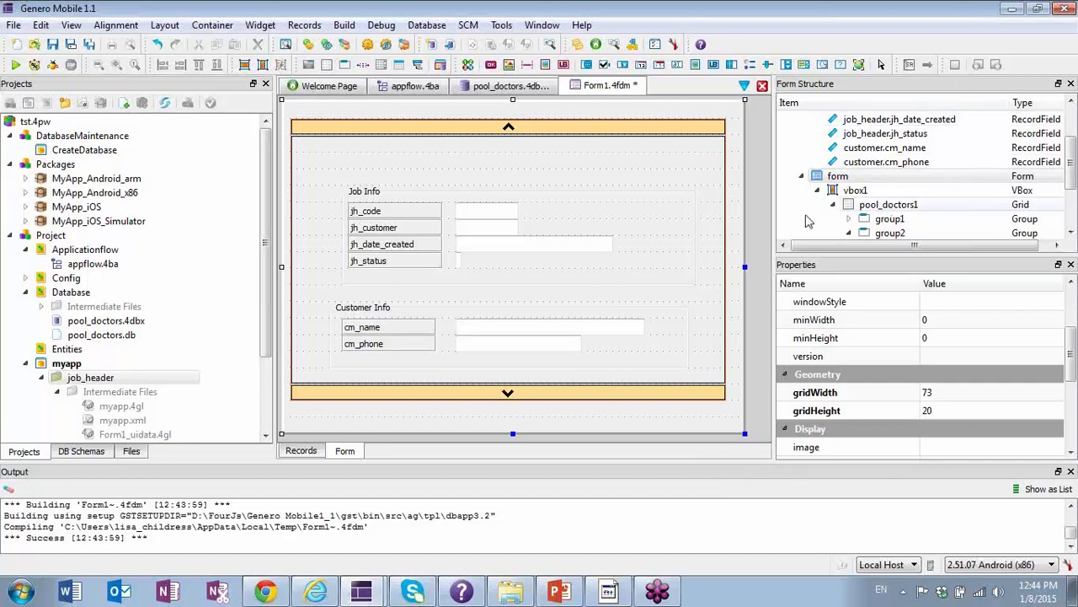
left_click_drag(776, 229, 924, 261)
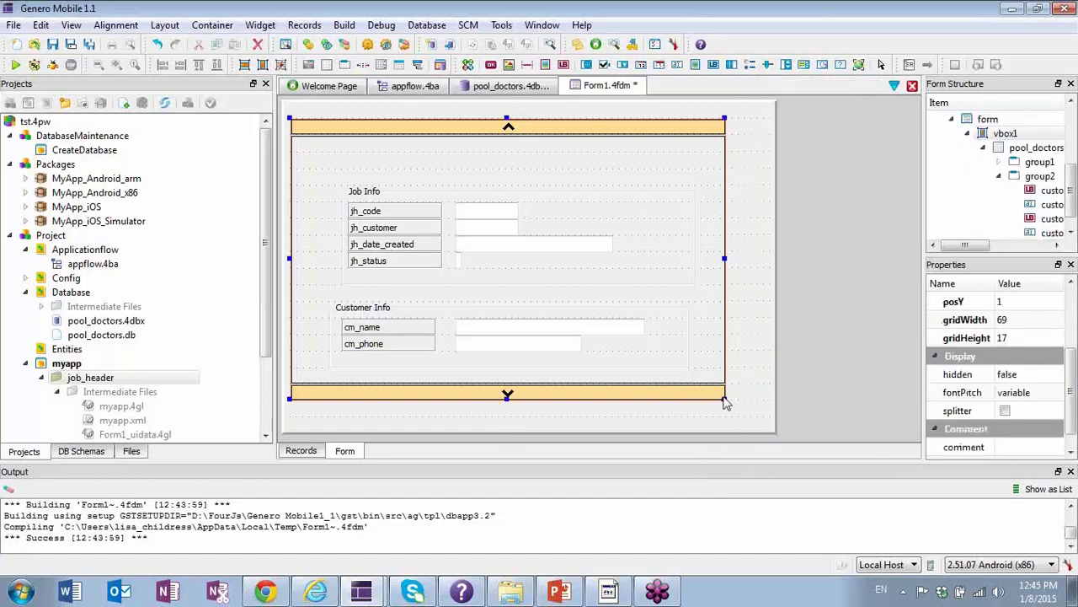
left_click_drag(726, 399, 756, 415)
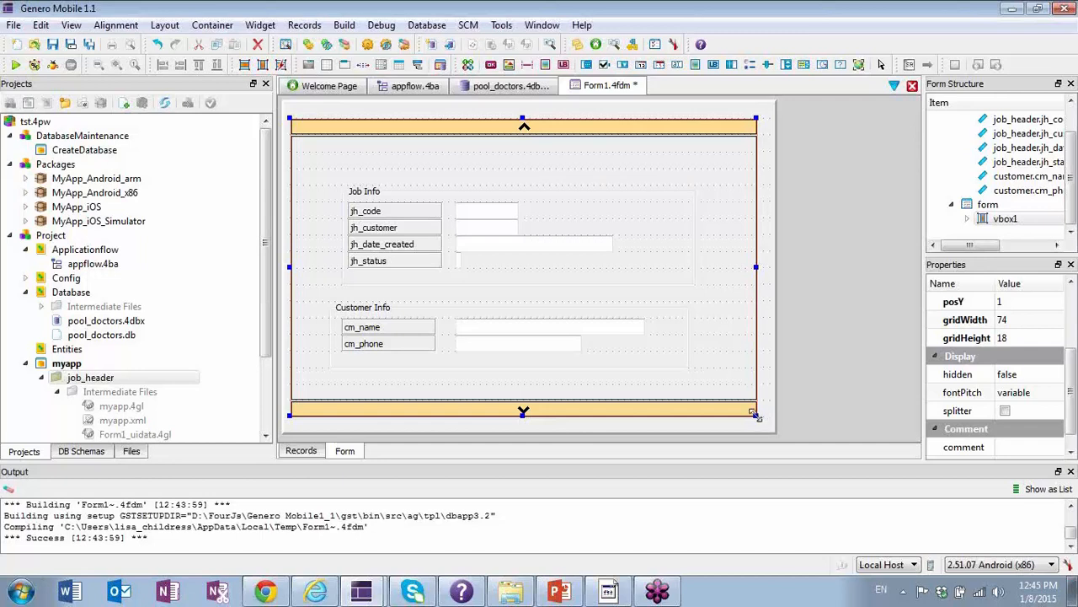
left_click_drag(755, 415, 762, 428)
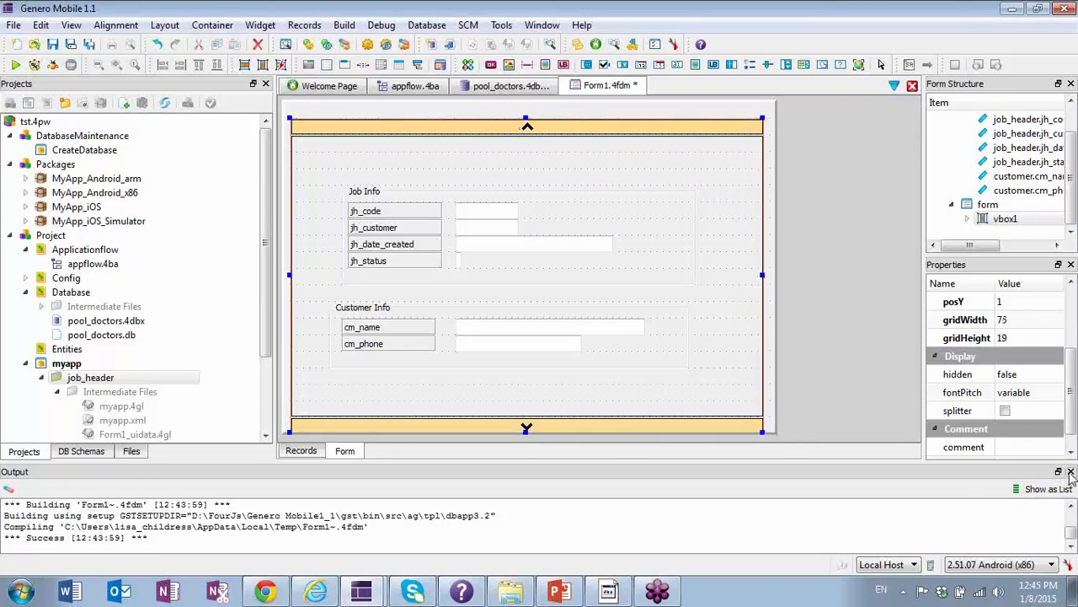
Close the Output pane, extend the form downward, and enlarge vbox1 to a grid width of 76 and a height of 21.
left_click(1071, 471)
left_click(773, 433)
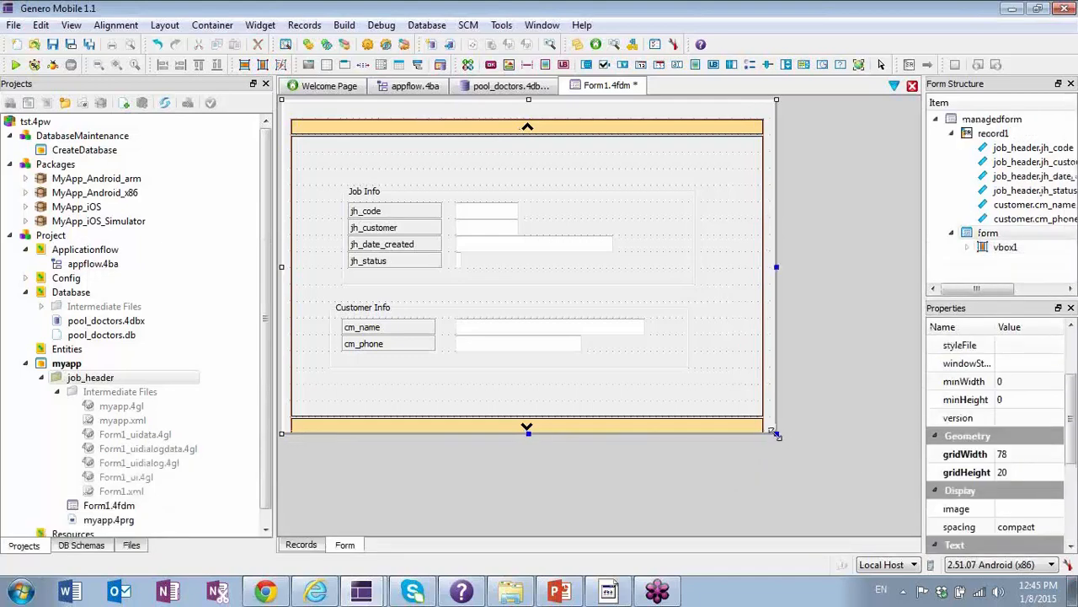
left_click_drag(774, 433, 786, 494)
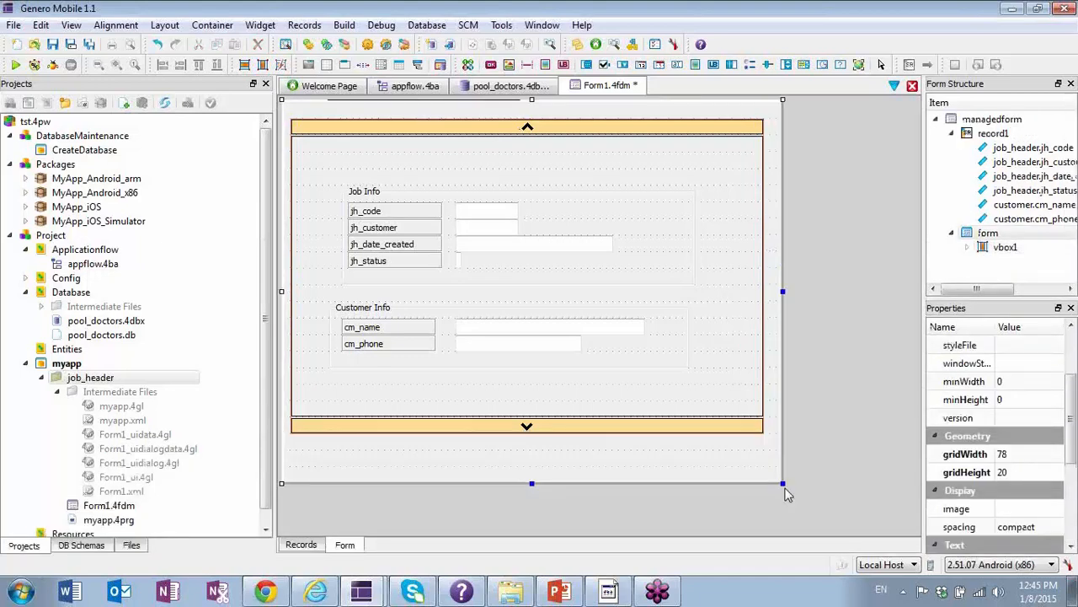
left_click(754, 432)
left_click_drag(763, 433, 770, 463)
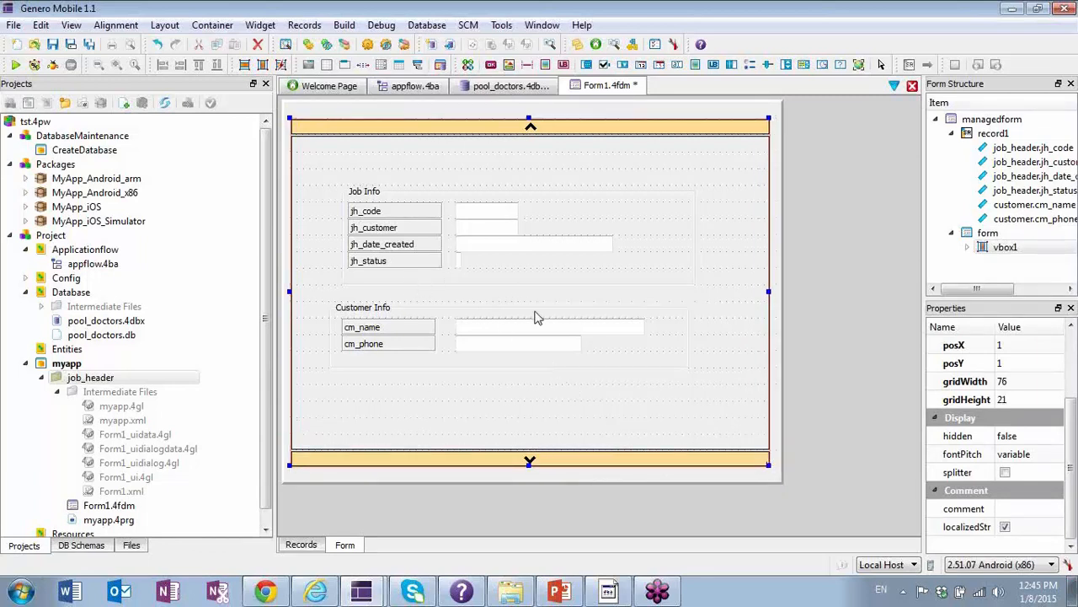
Draw a Button about 57 grid units wide and 1 high below the Customer Info group, and widen the Properties area.
left_click(492, 64)
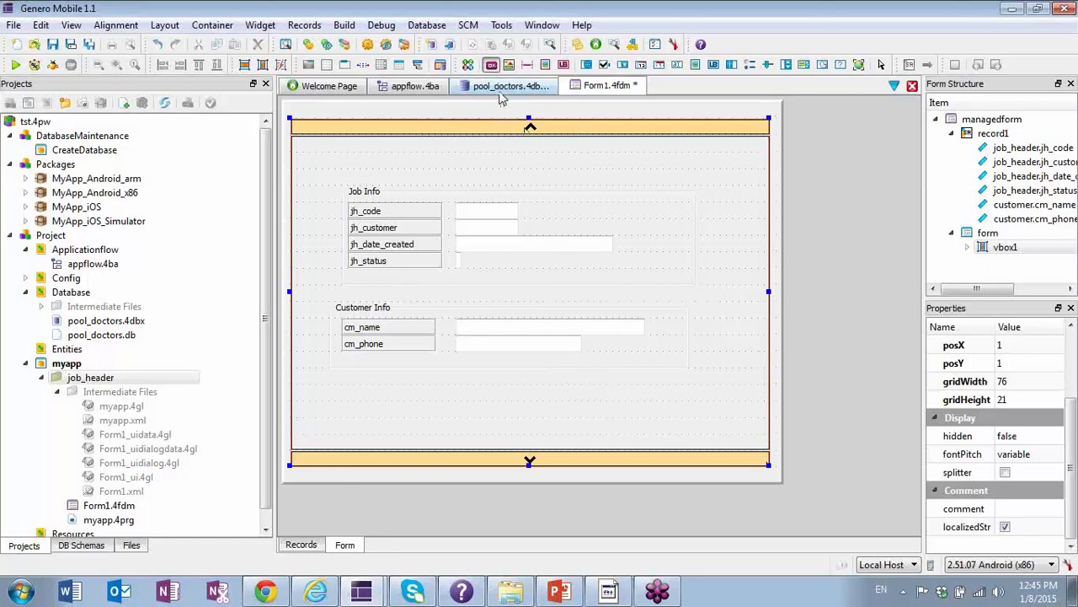
left_click(332, 384)
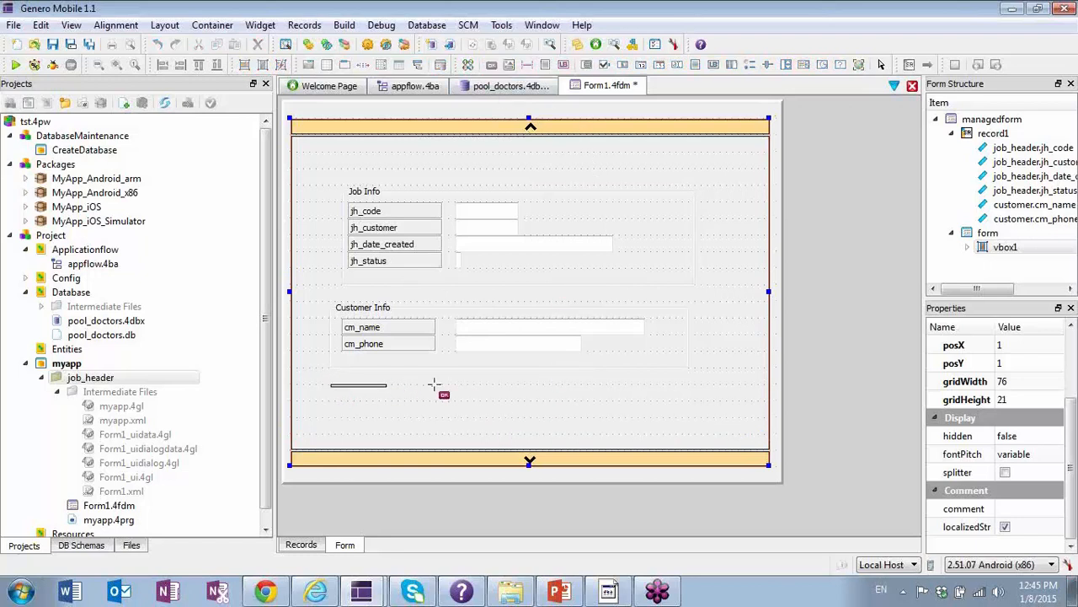
left_click_drag(433, 385, 686, 407)
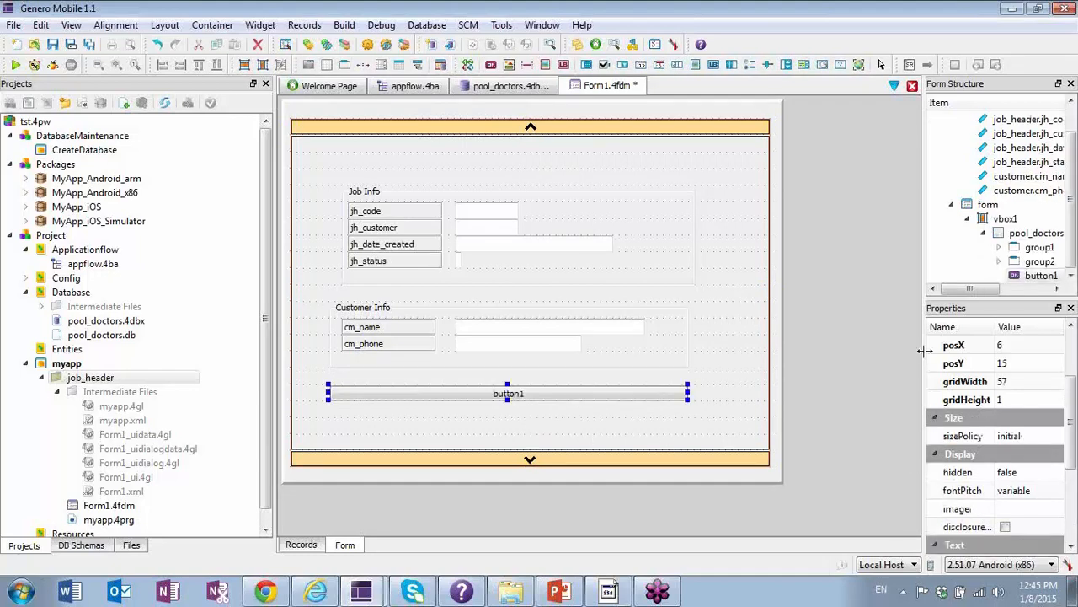
left_click_drag(924, 323, 826, 316)
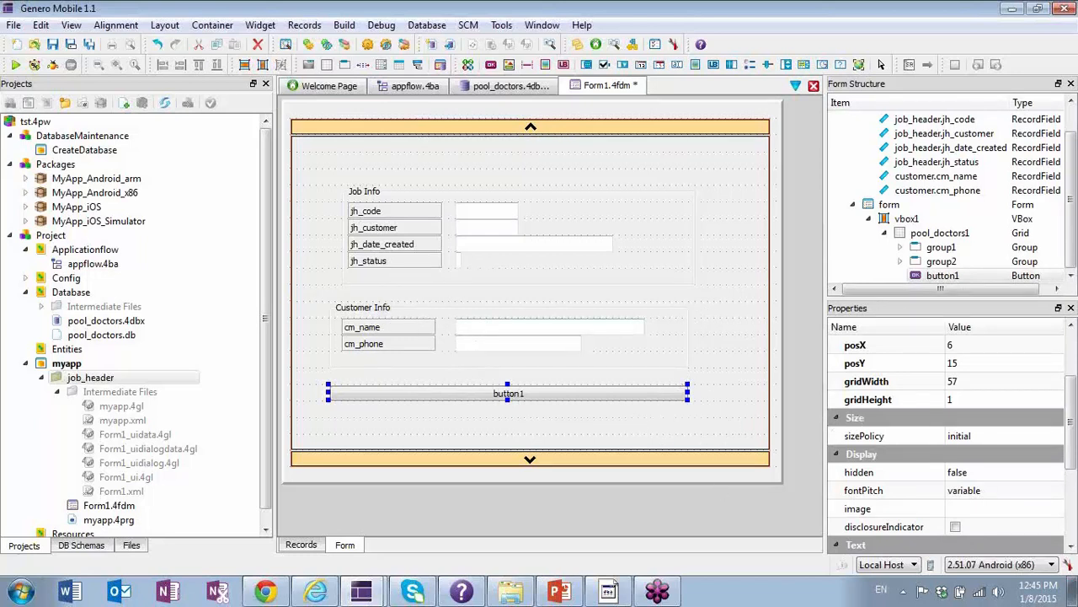
Rename the new button below the Customer Info group to call_custdetail.
left_click(1070, 546)
left_click(1070, 546)
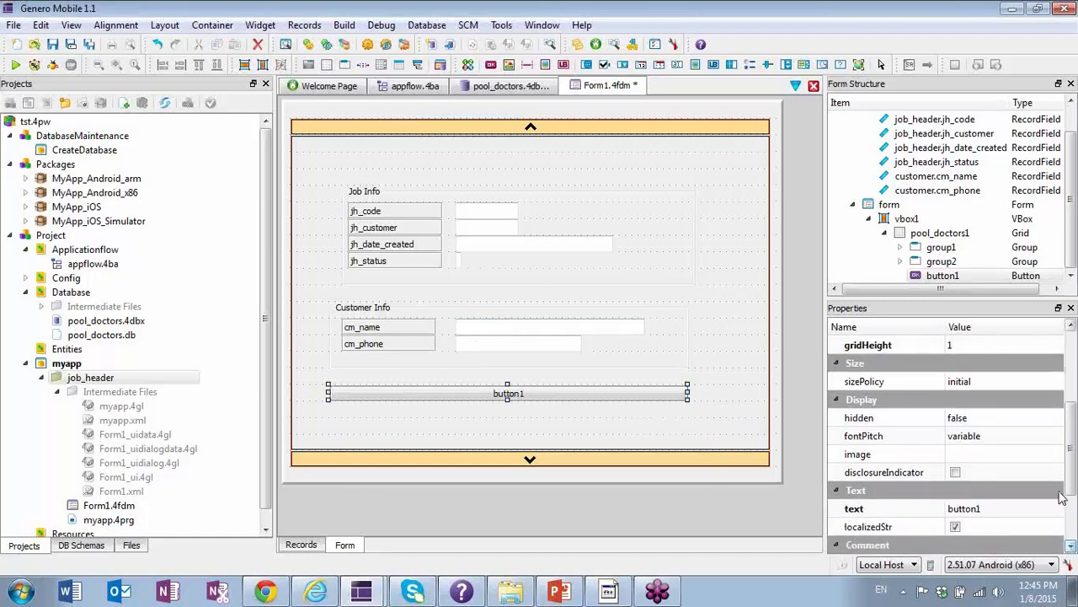
left_click(1072, 327)
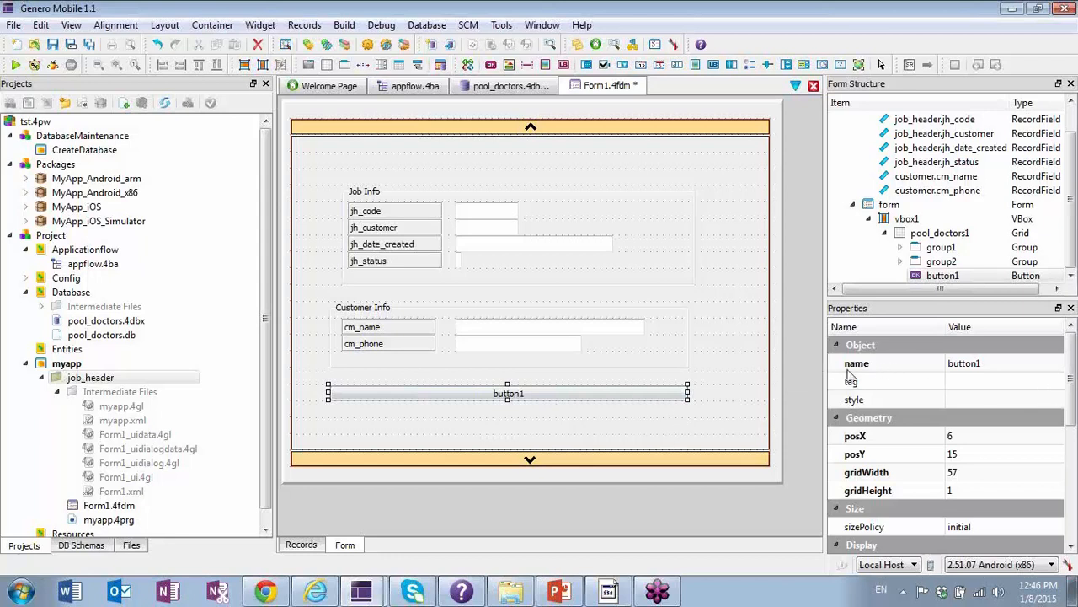
left_click(980, 365)
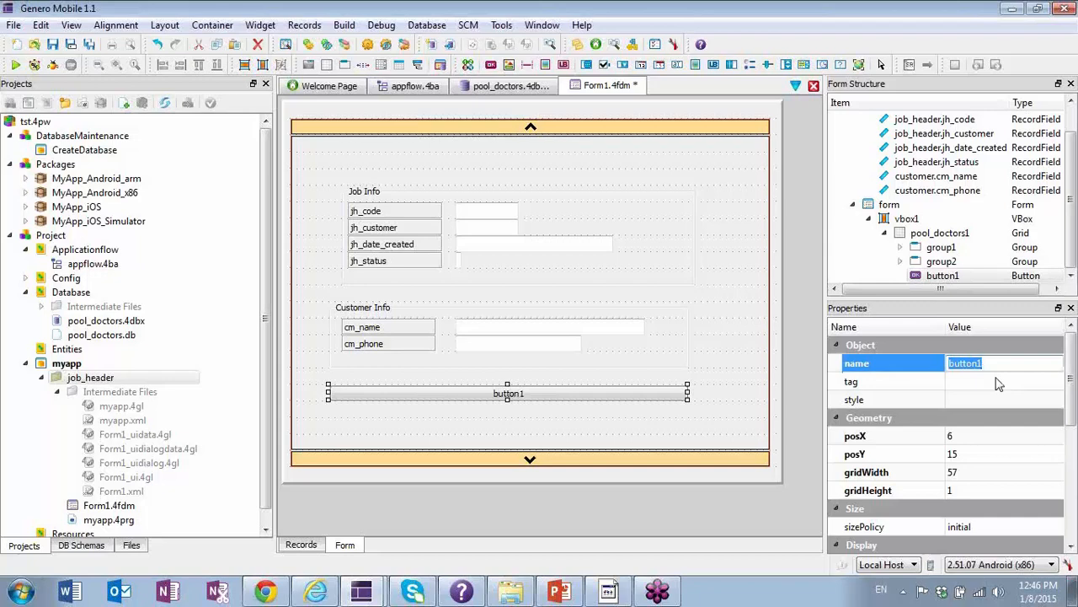
type("call_custdetail")
Set the button's displayed text to Detail.
left_click(1072, 546)
left_click(1072, 546)
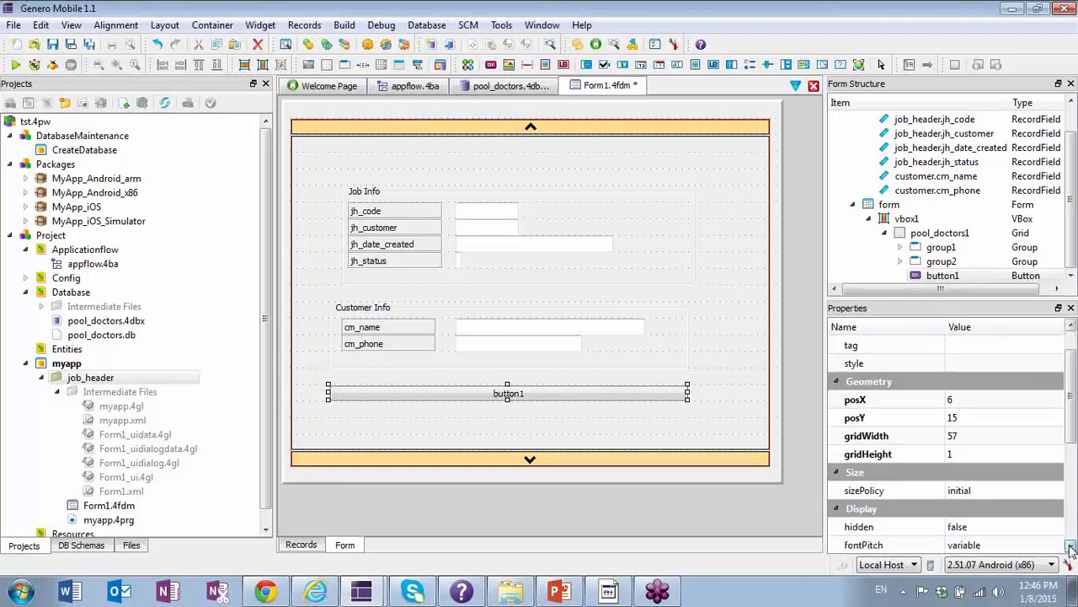
left_click(1072, 546)
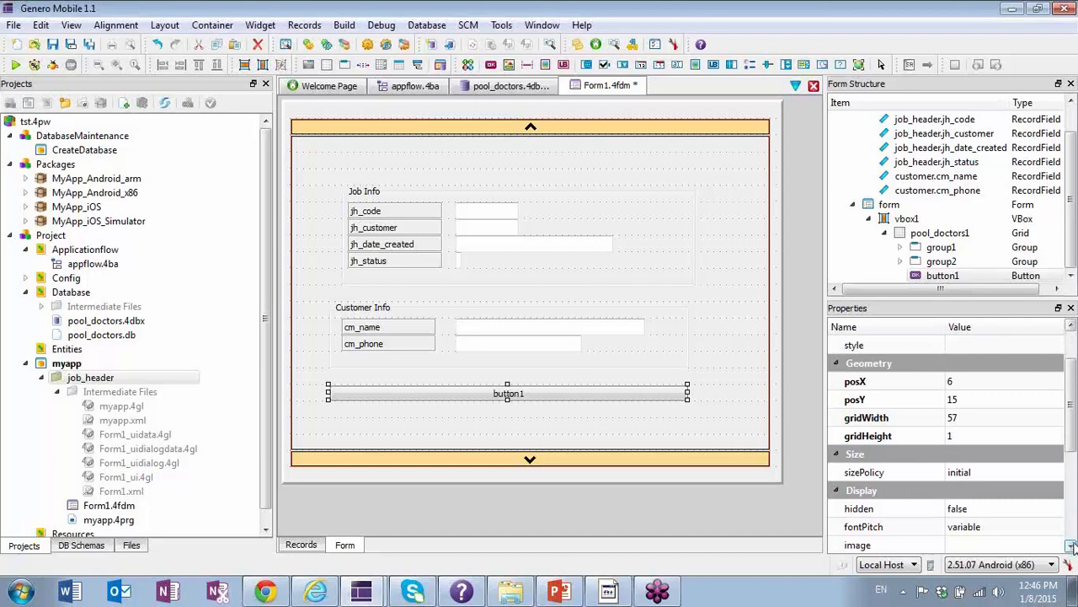
left_click(1071, 546)
left_click(1072, 546)
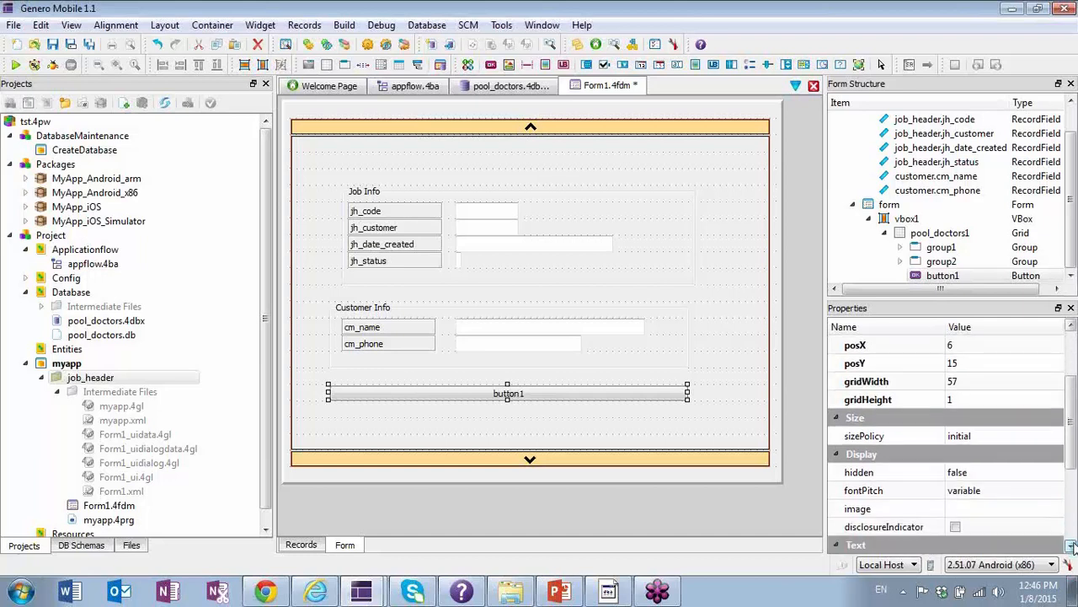
left_click(1071, 546)
left_click(1071, 546)
left_click(1072, 546)
left_click(1072, 546)
left_click(1072, 546)
left_click(1072, 546)
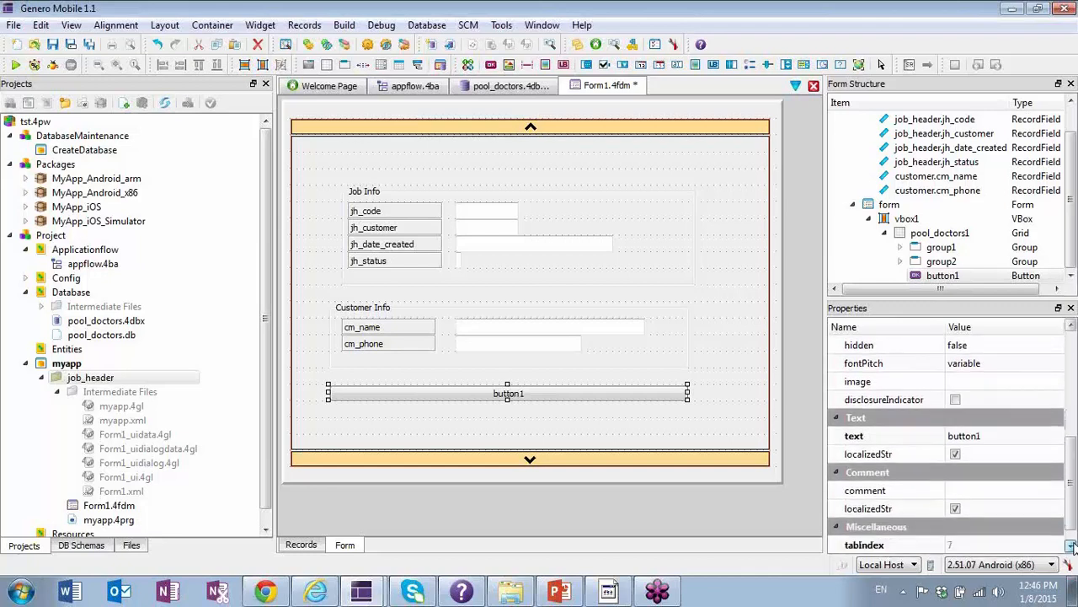
left_click(982, 435)
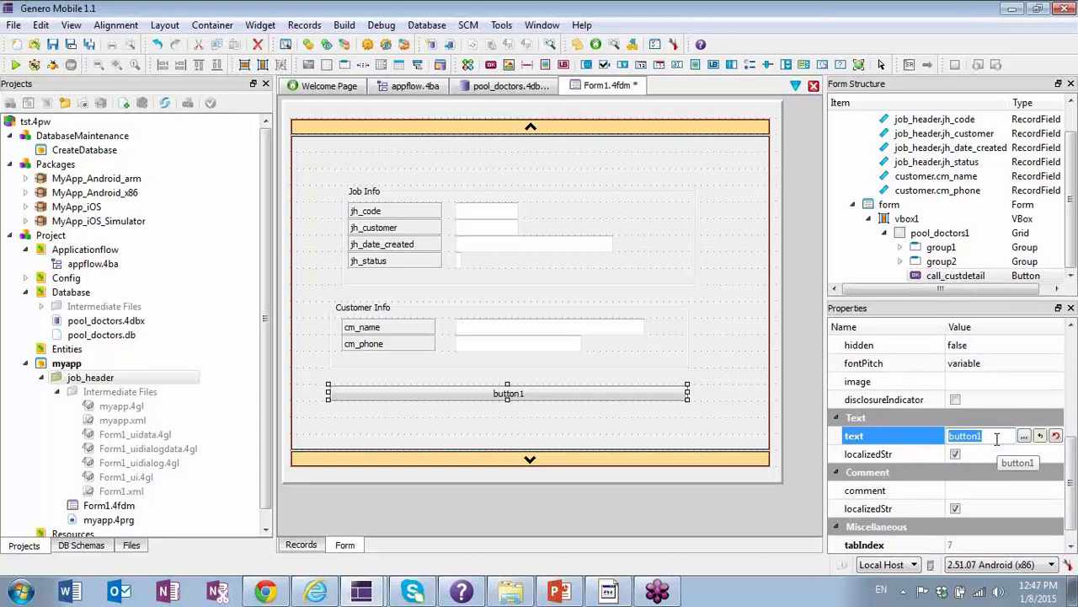
type("C")
type("Detail")
key("Return")
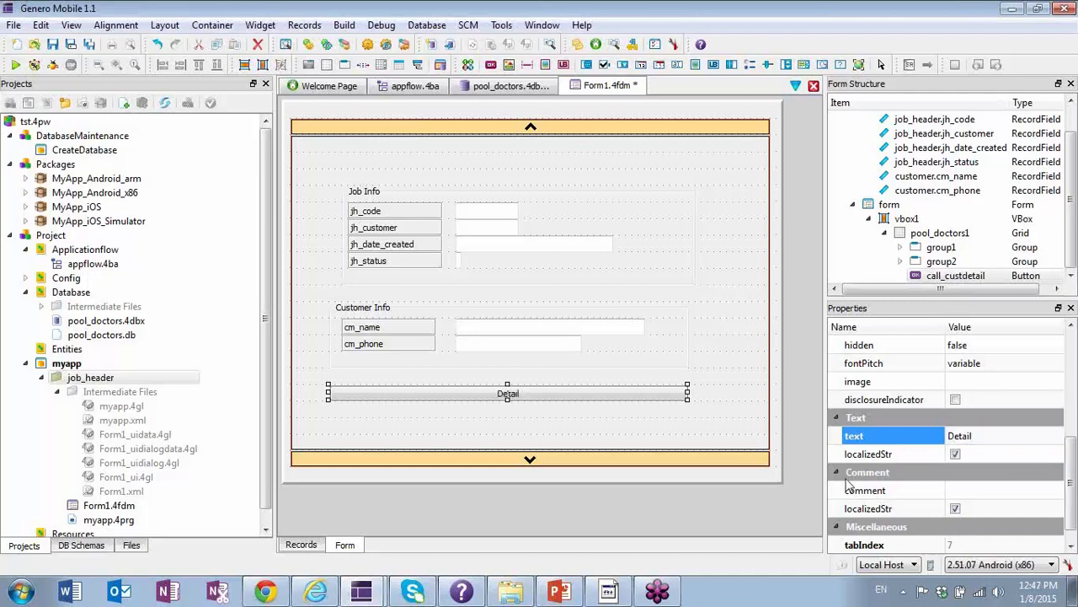
left_click(715, 423)
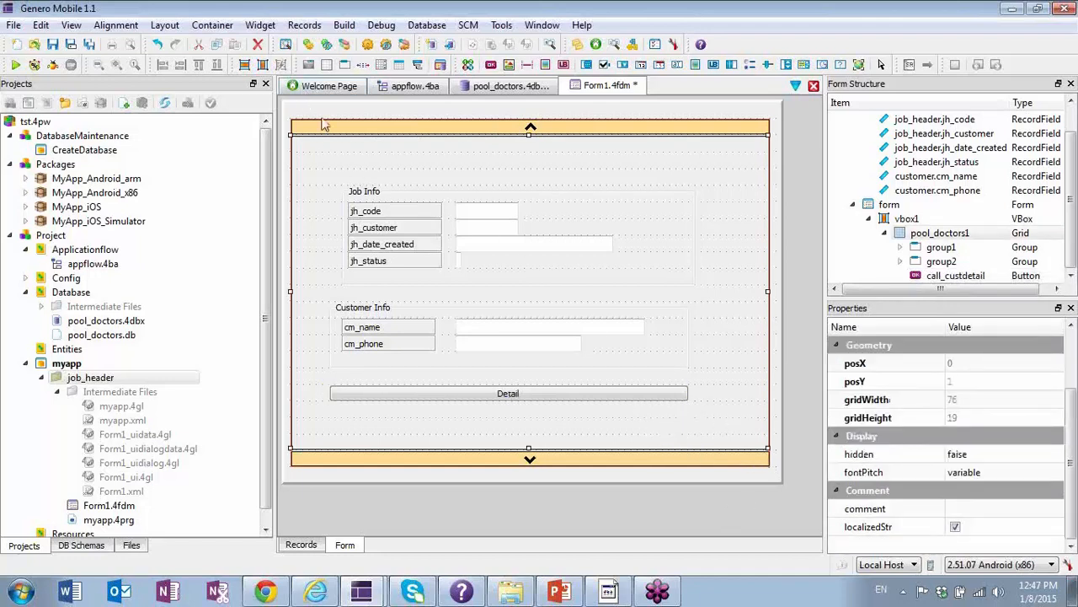
Compile Form1, preview it with the Detail button in the Android emulator, and minimize the emulator.
left_click(346, 25)
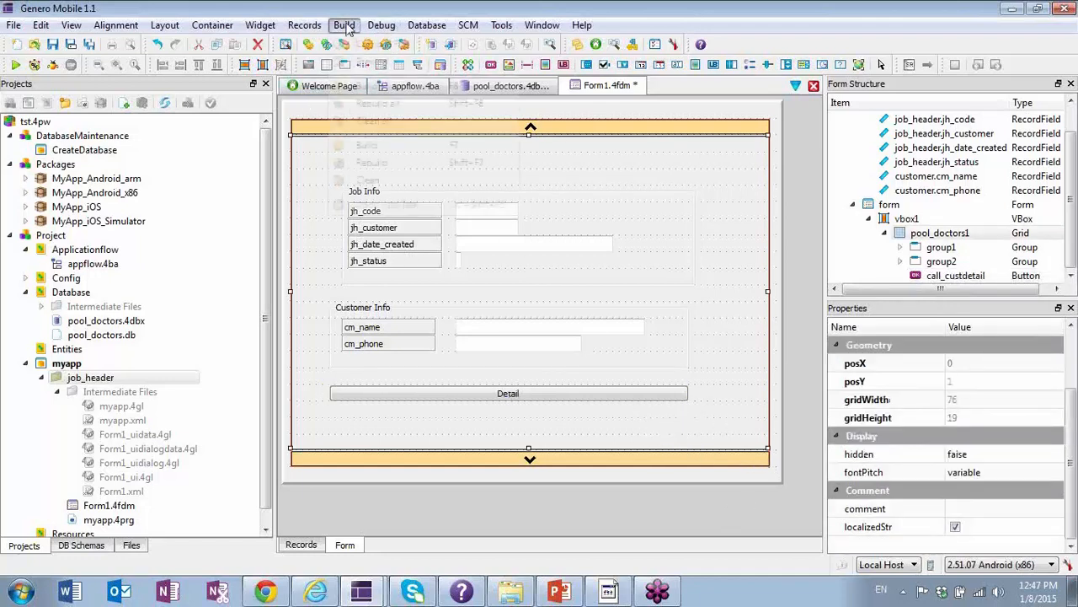
left_click(379, 44)
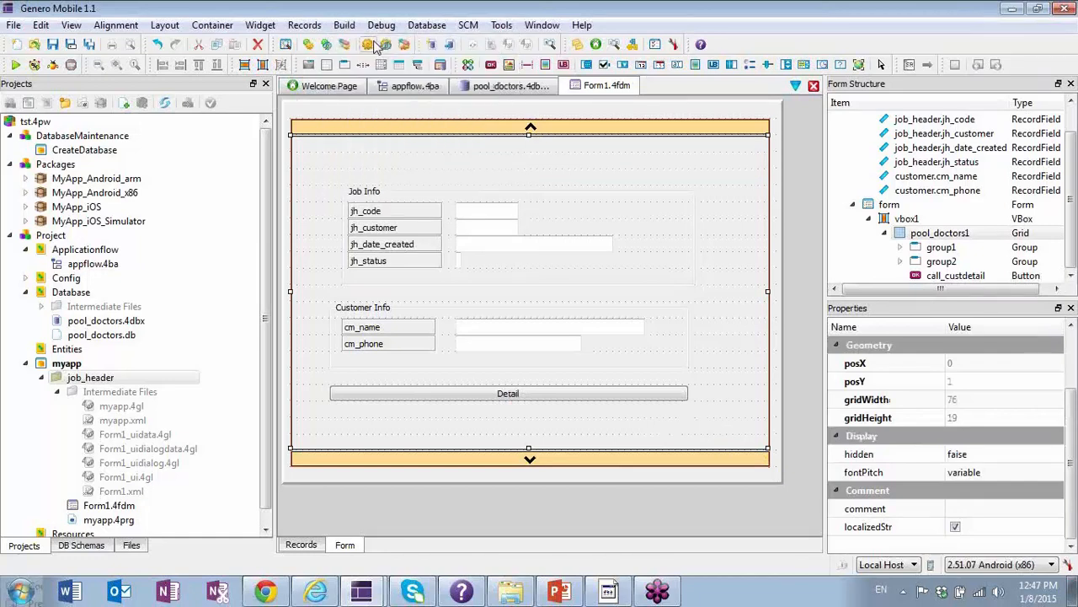
left_click(381, 25)
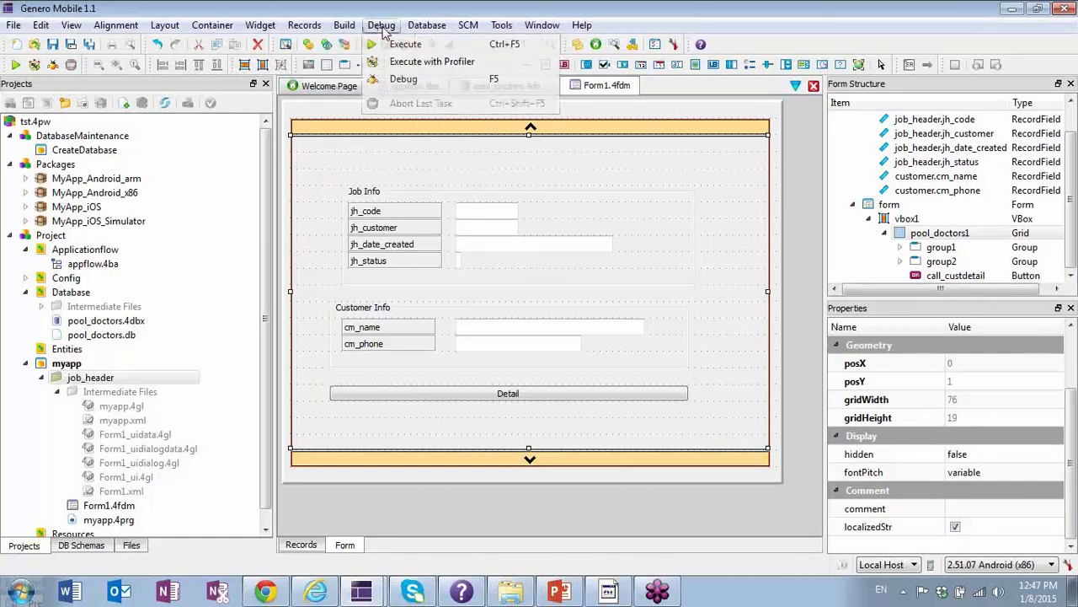
mouse_move(344, 25)
left_click(369, 62)
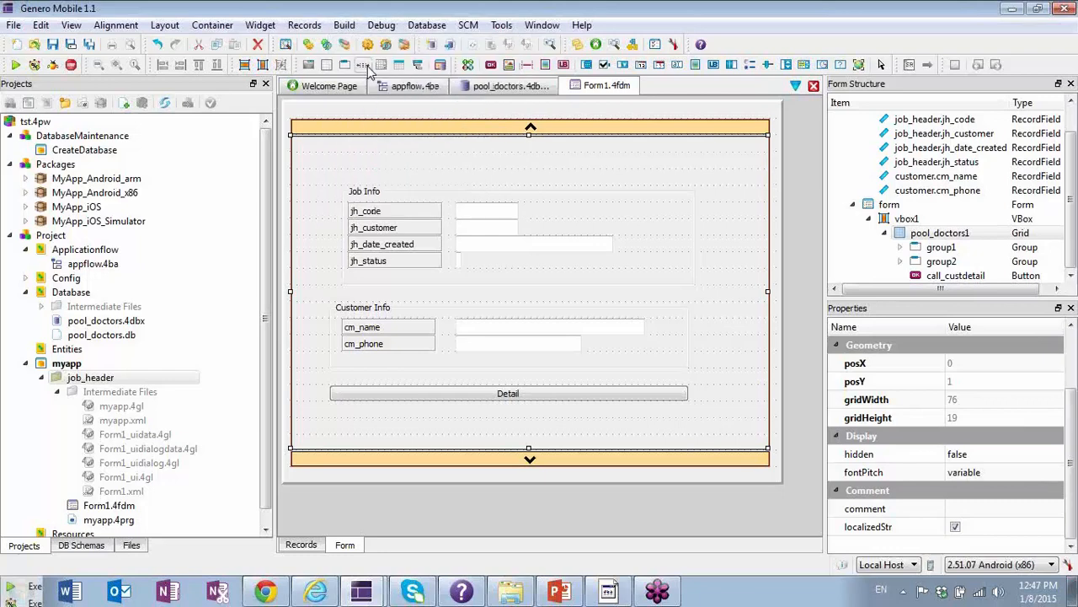
left_click(610, 589)
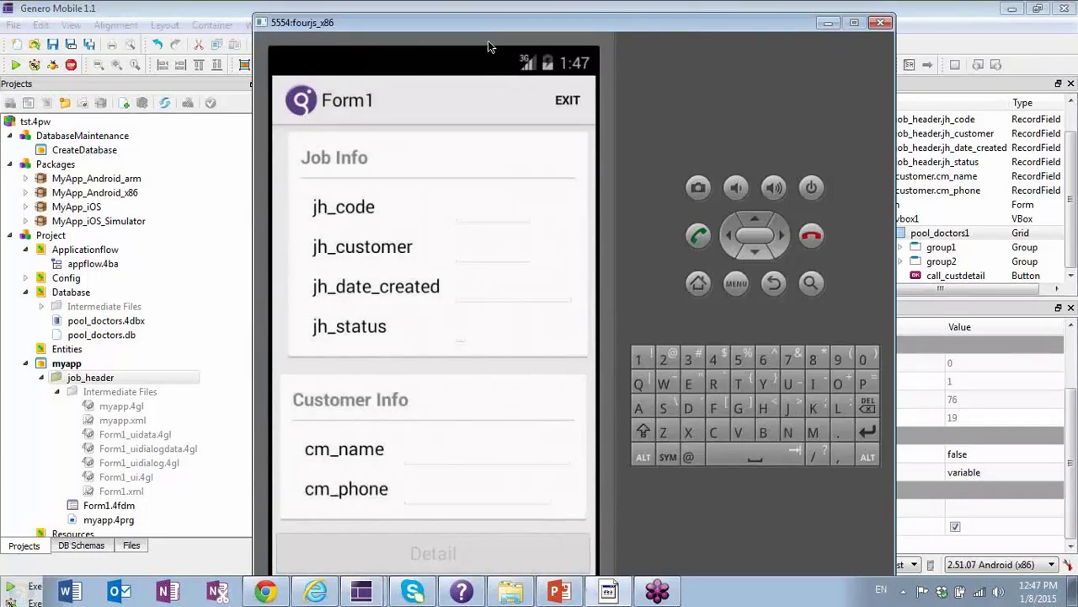
left_click_drag(459, 25, 501, 13)
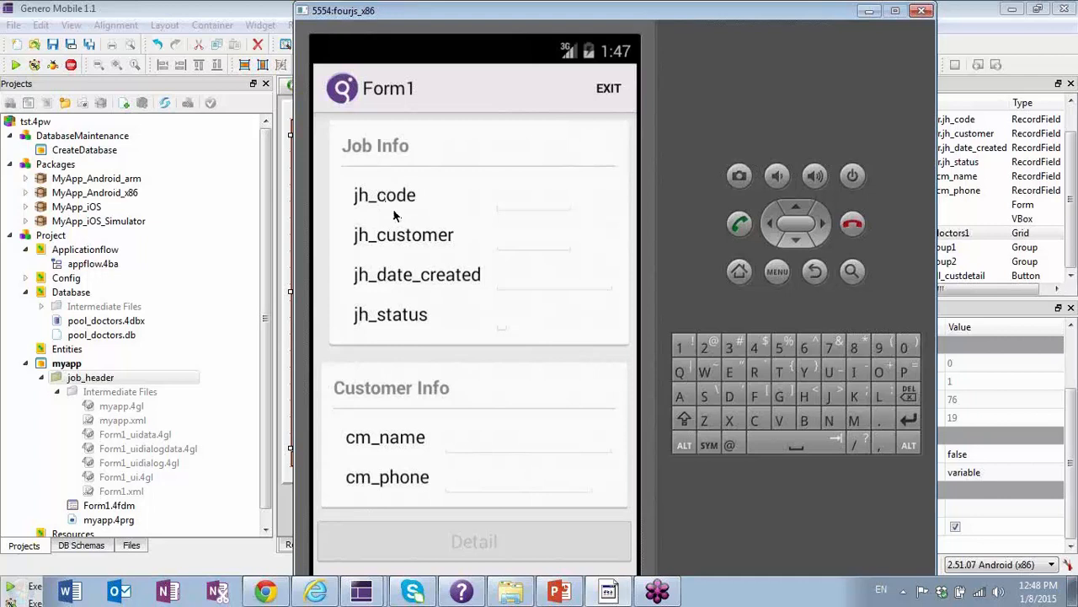
left_click(871, 12)
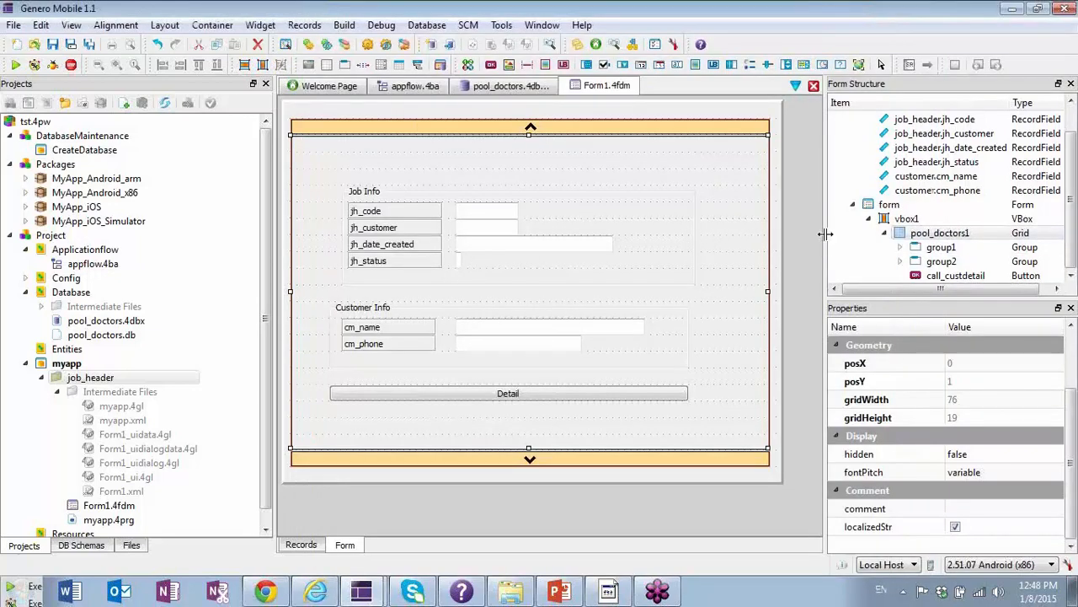
Widen the Form Structure and Properties area and set the jh_code label's text to Job Code.
left_click_drag(825, 234, 712, 223)
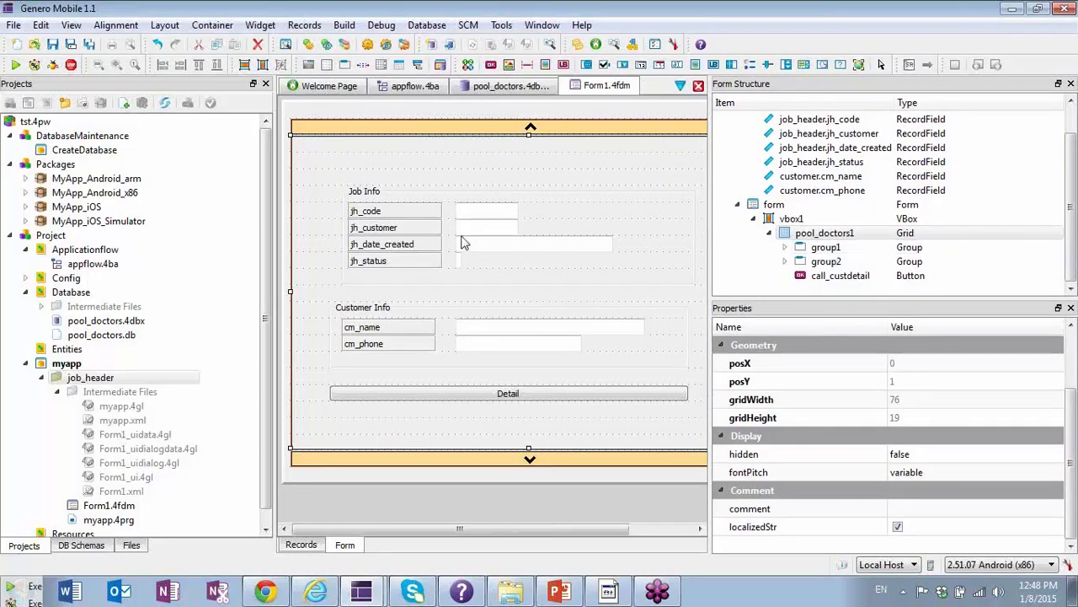
left_click(386, 215)
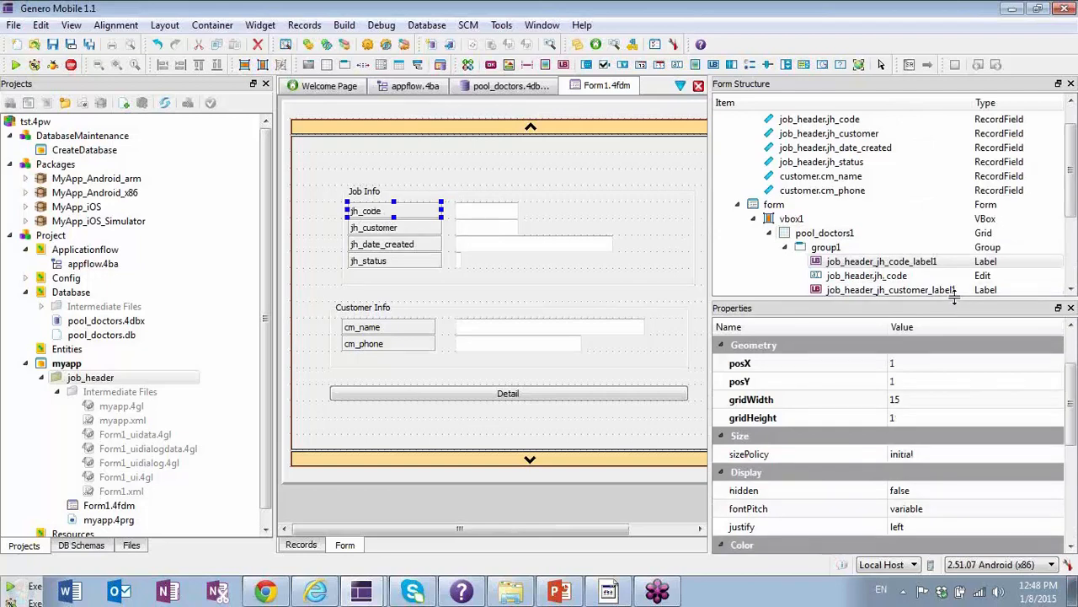
left_click_drag(955, 299, 964, 341)
left_click(1071, 333)
left_click(1071, 334)
left_click(1071, 334)
left_click(1071, 334)
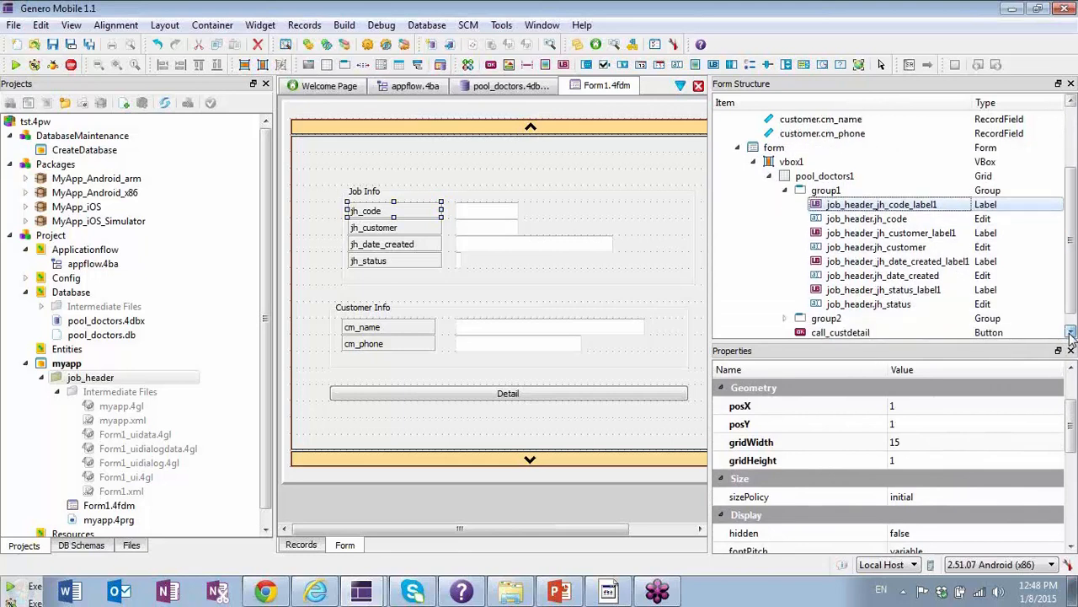
left_click(1071, 333)
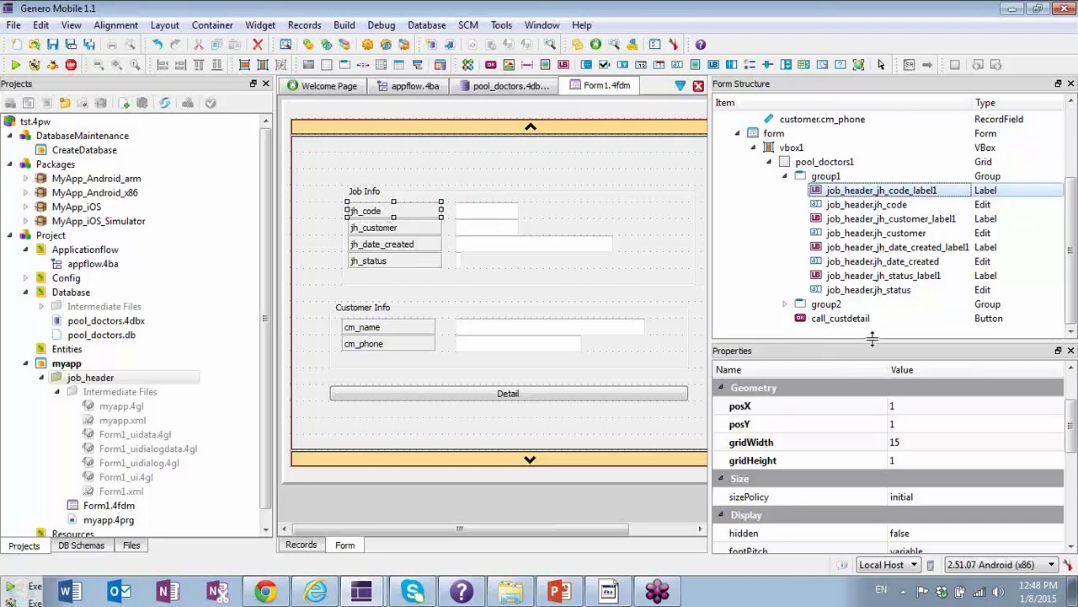
left_click_drag(872, 338, 872, 258)
scroll(953, 421, "down", 3)
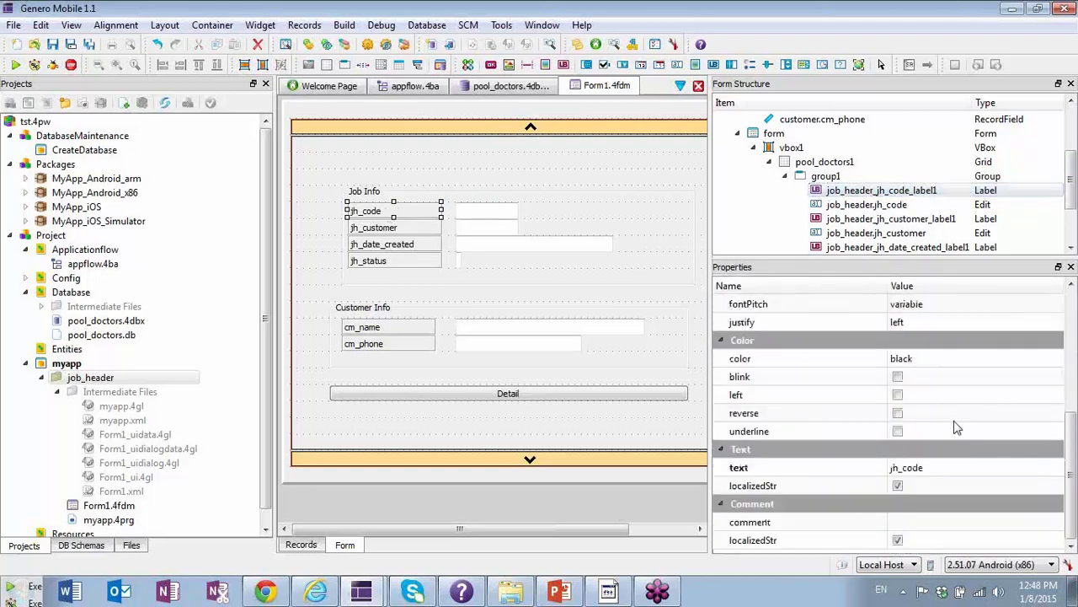
left_click(932, 469)
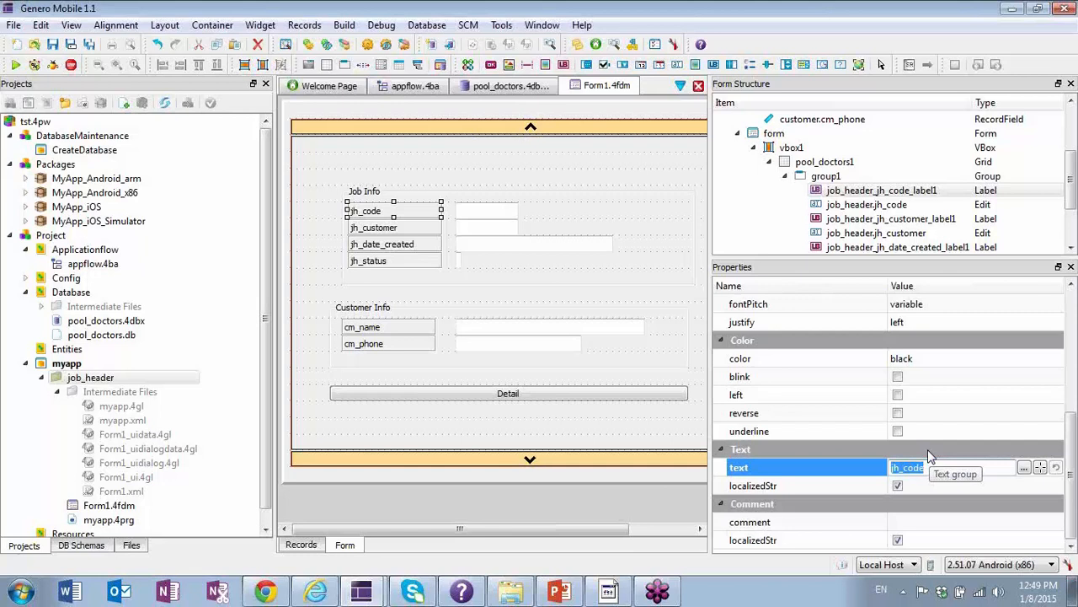
type("Job Code")
key("Return")
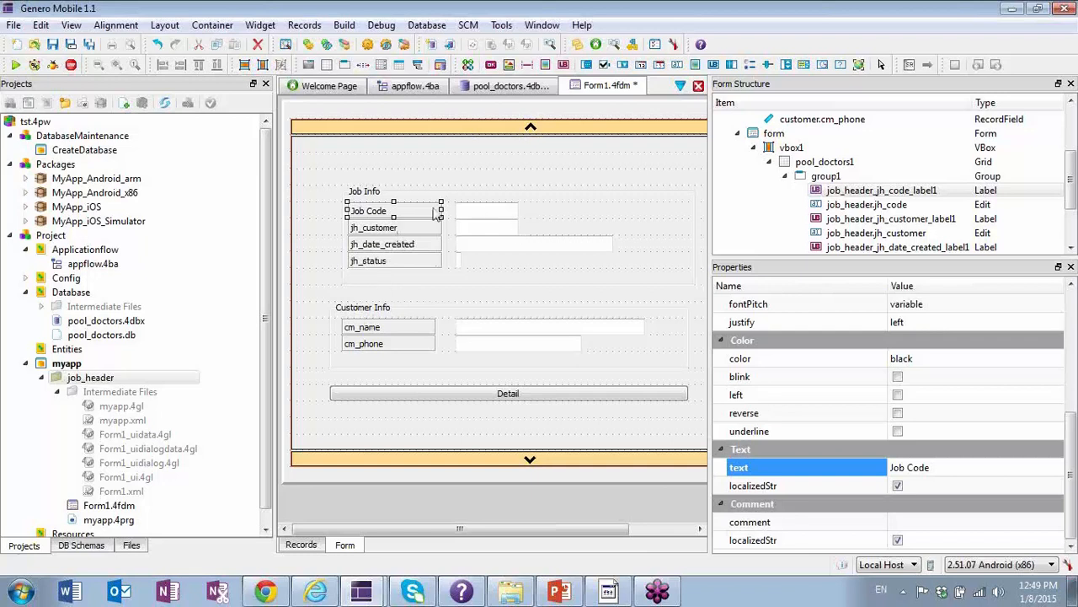
left_click(302, 266)
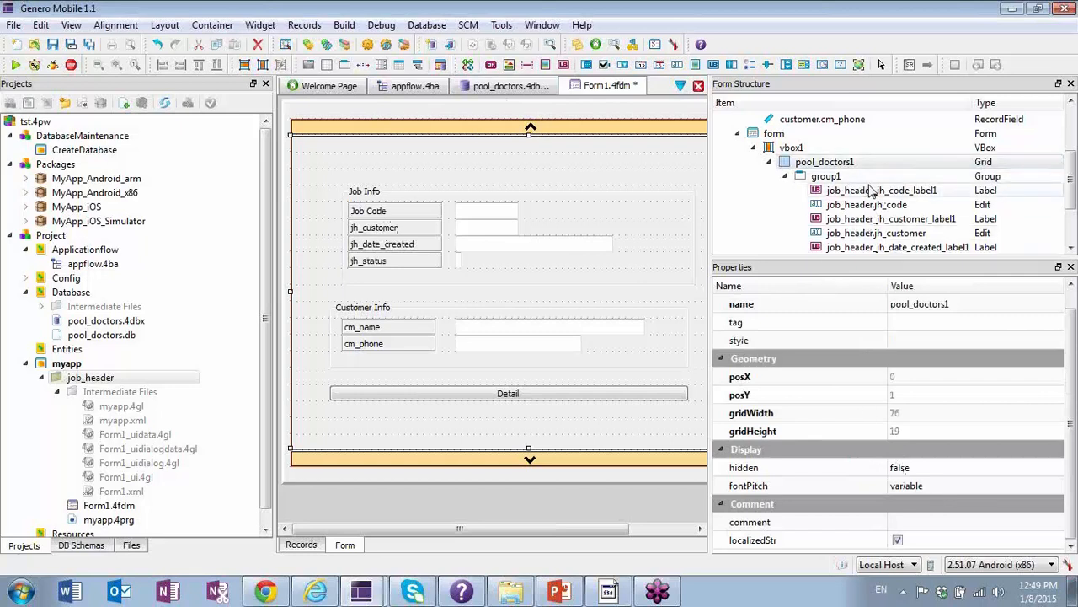
Select the form element in the form structure and set its text to Jobs.
left_click(1072, 118)
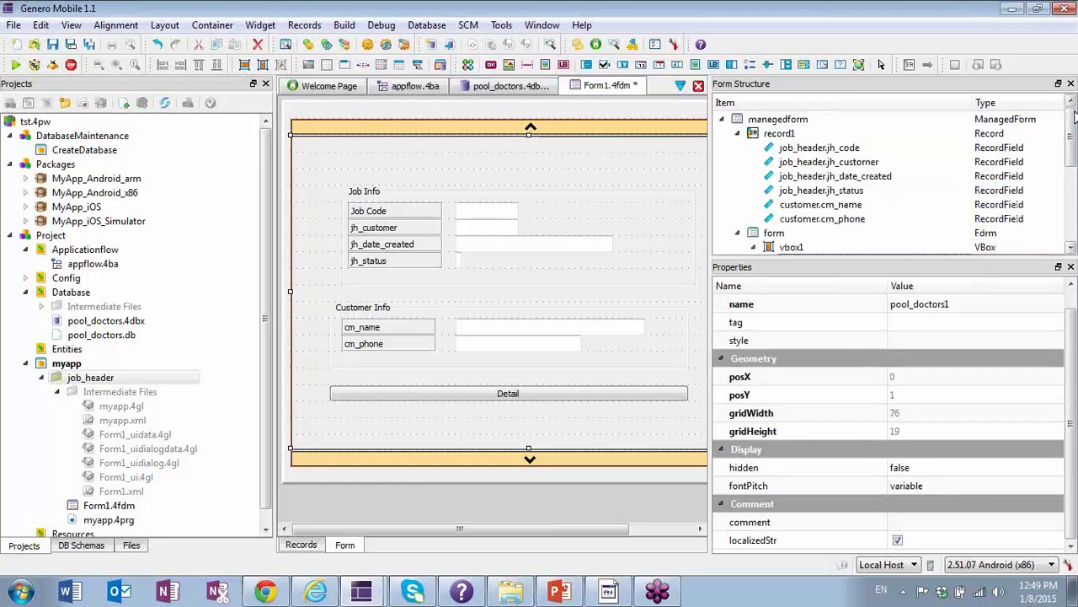
left_click(1072, 247)
left_click(1073, 246)
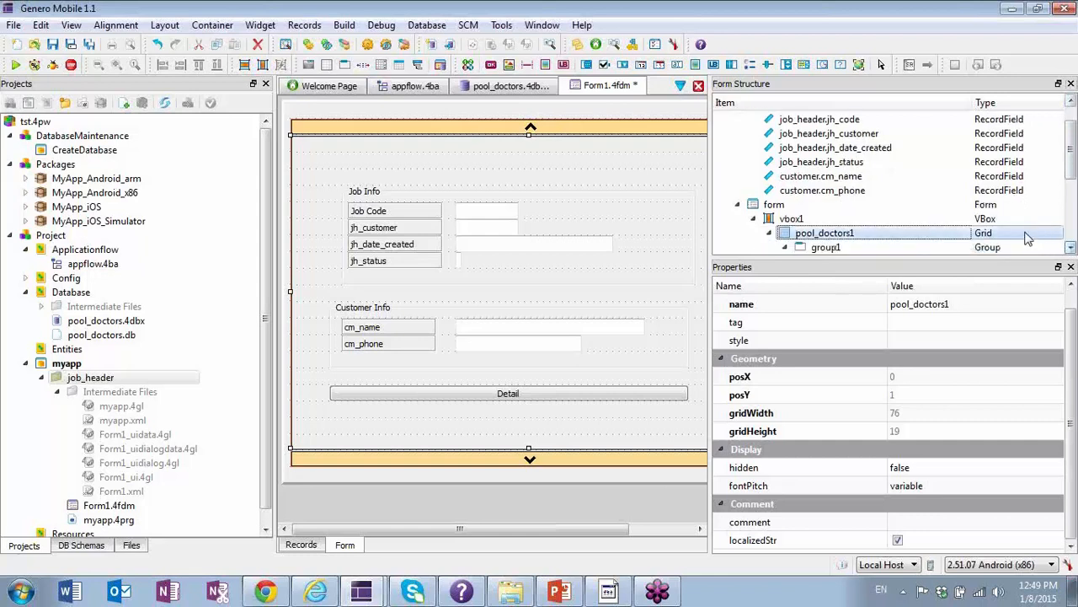
left_click(810, 207)
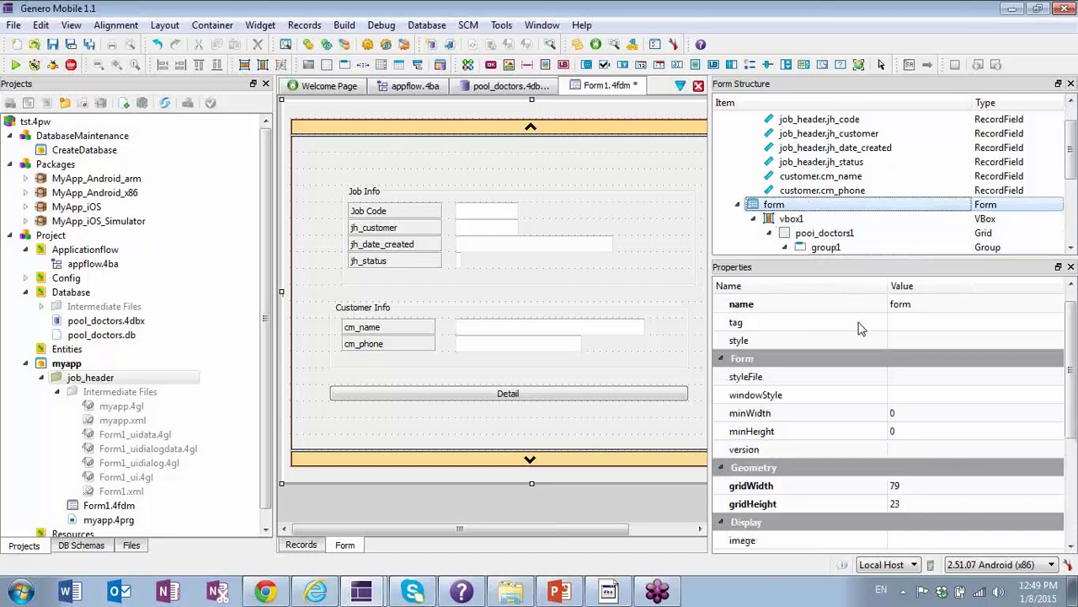
scroll(859, 328, "down", 2)
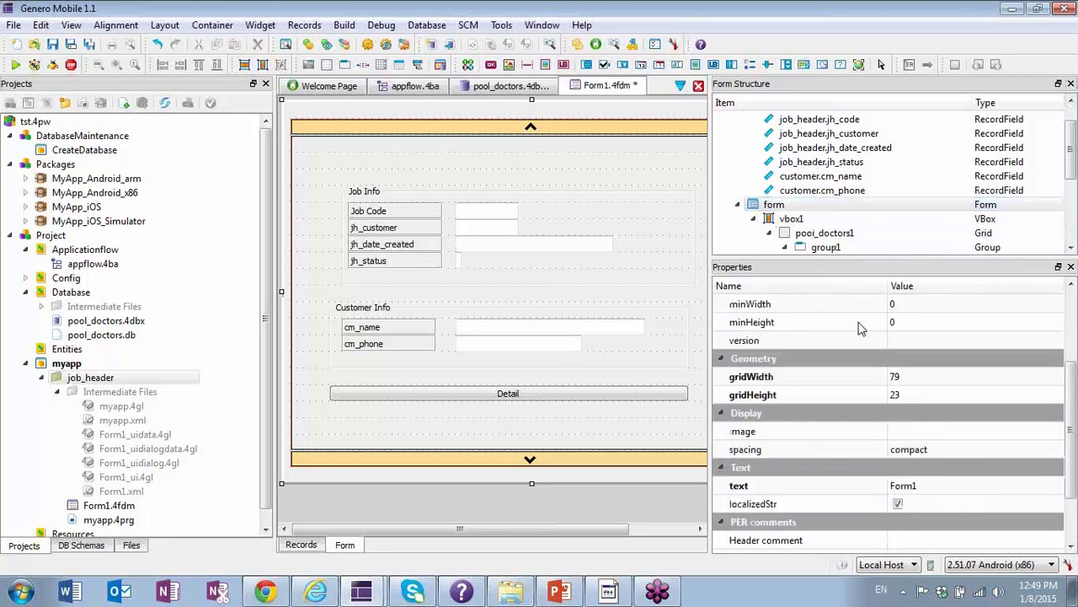
left_click(914, 488)
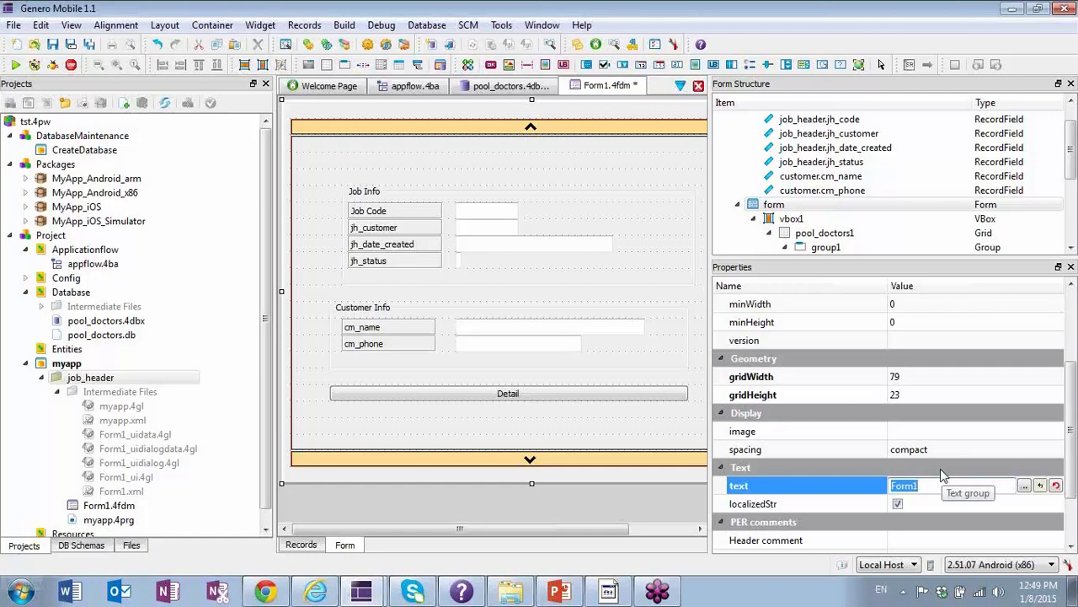
type("Jobs")
key("Return")
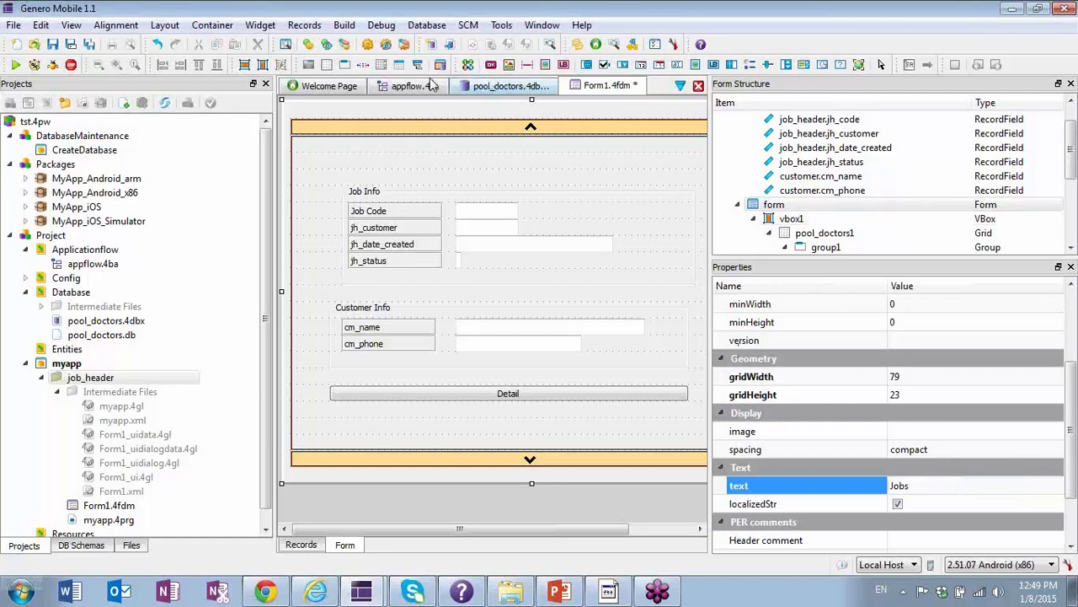
Preview the form titled Jobs in the Android emulator, exit the preview and minimize the emulator.
left_click(343, 25)
left_click(360, 59)
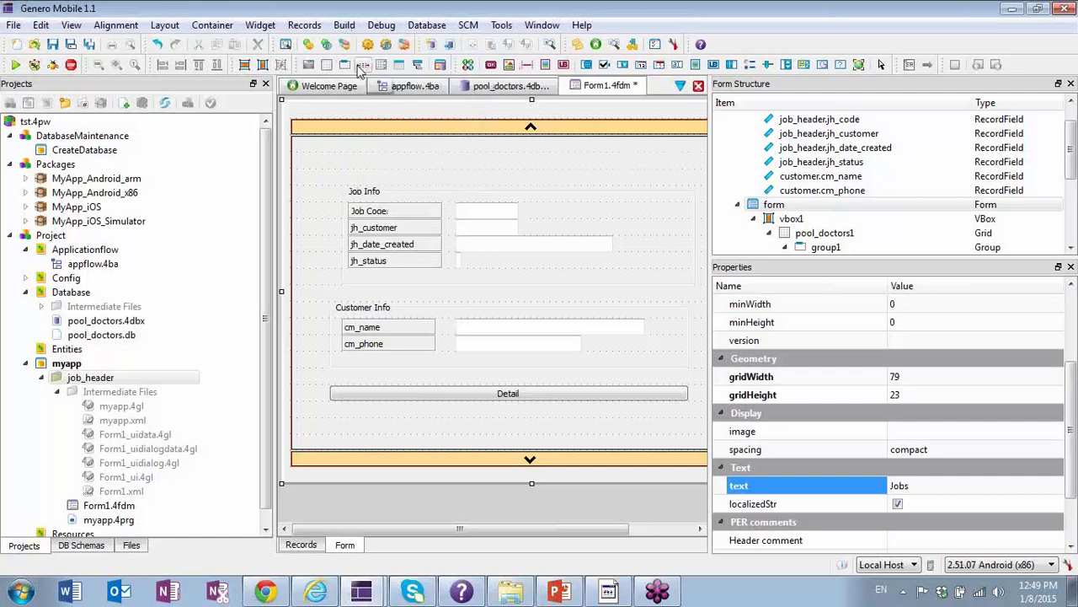
left_click(611, 591)
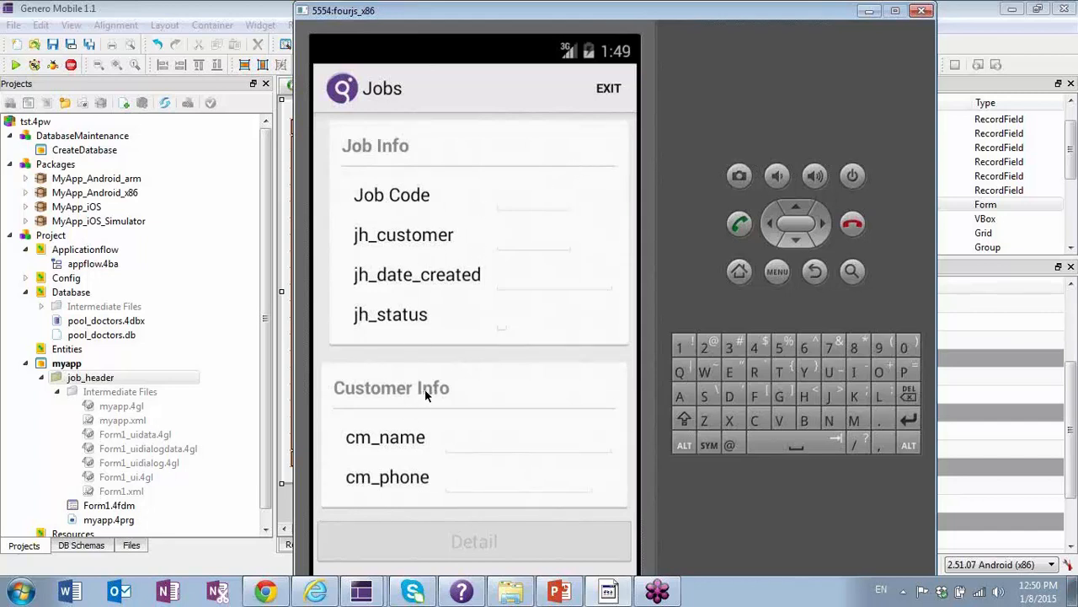
left_click(609, 93)
left_click(869, 10)
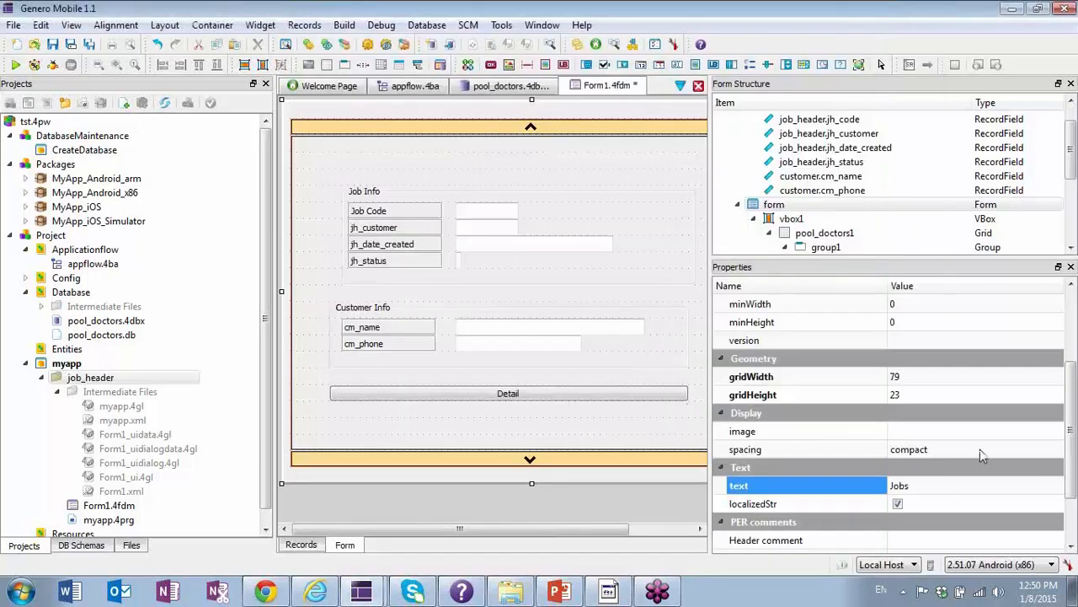
Convert the job_header.jh_date_created field in group1 from an Edit to a DateTimeEdit widget.
left_click(1071, 249)
left_click(1071, 248)
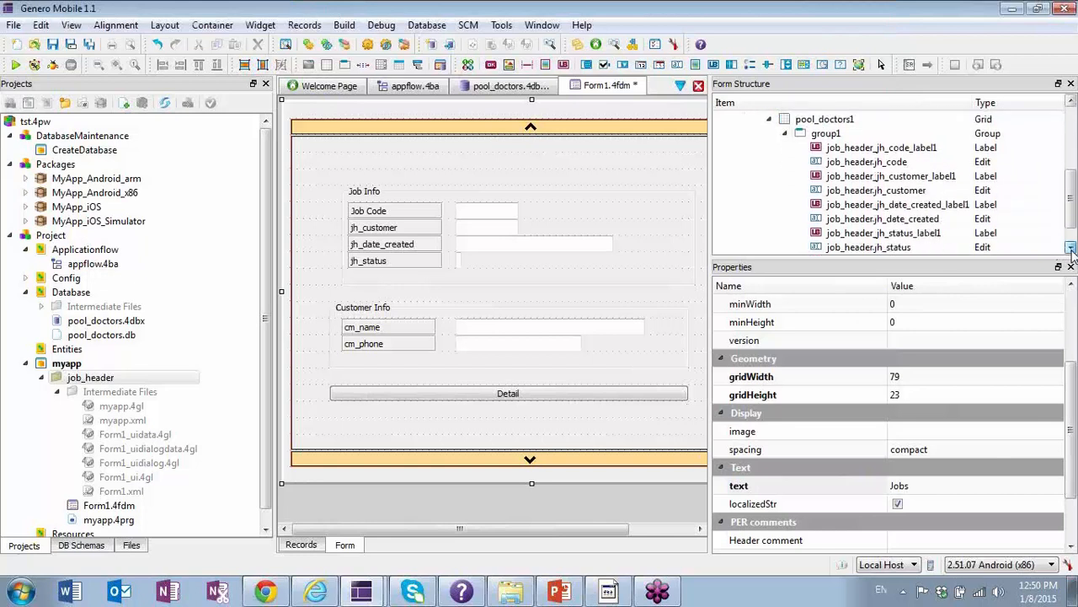
left_click(1071, 248)
left_click(1071, 249)
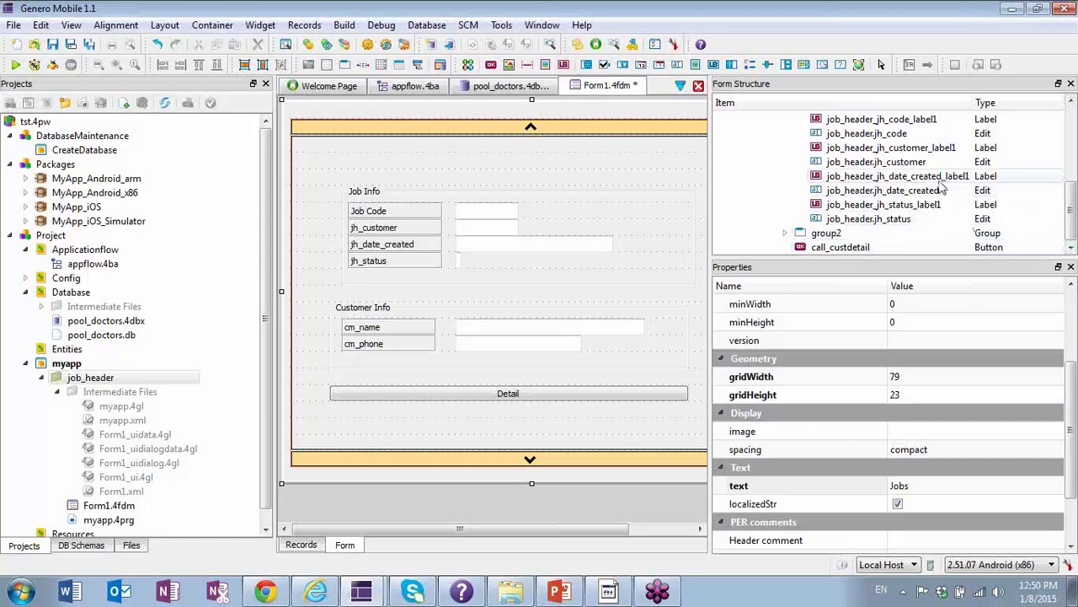
left_click(911, 191)
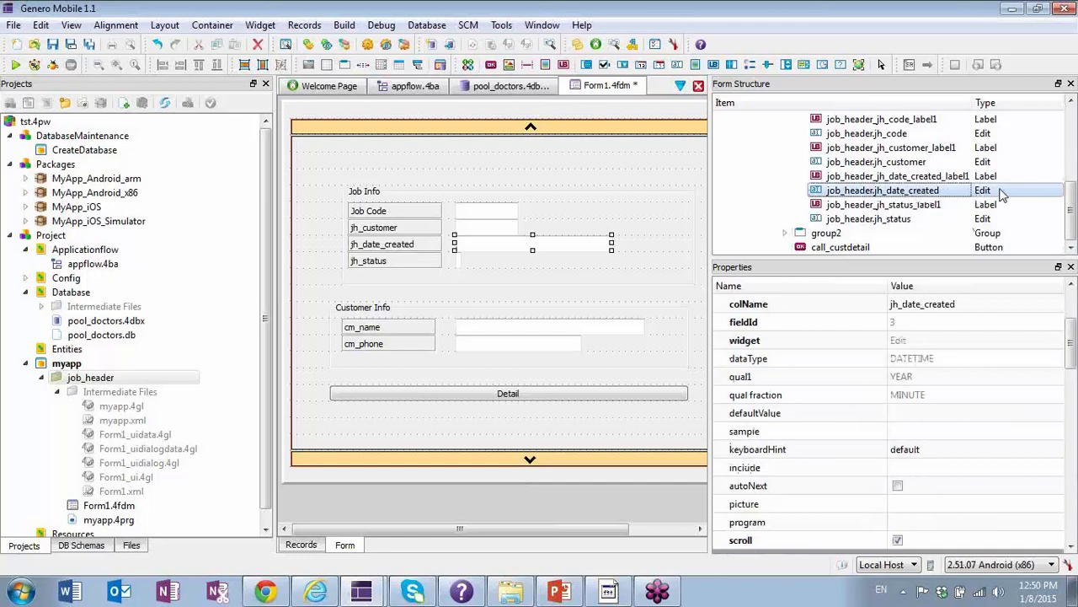
right_click(1003, 196)
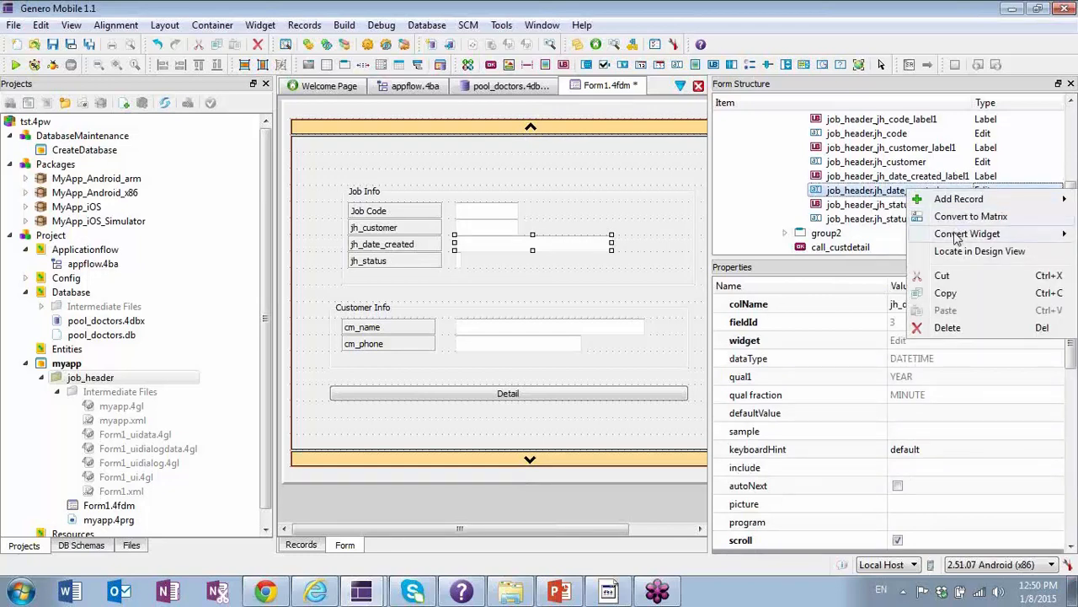
mouse_move(960, 199)
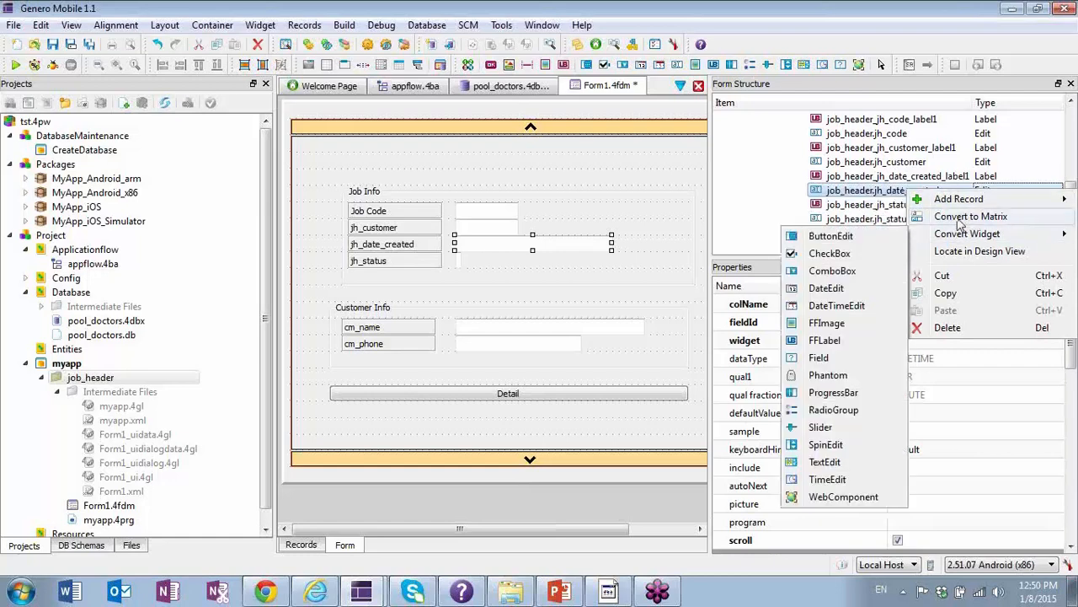
mouse_move(967, 240)
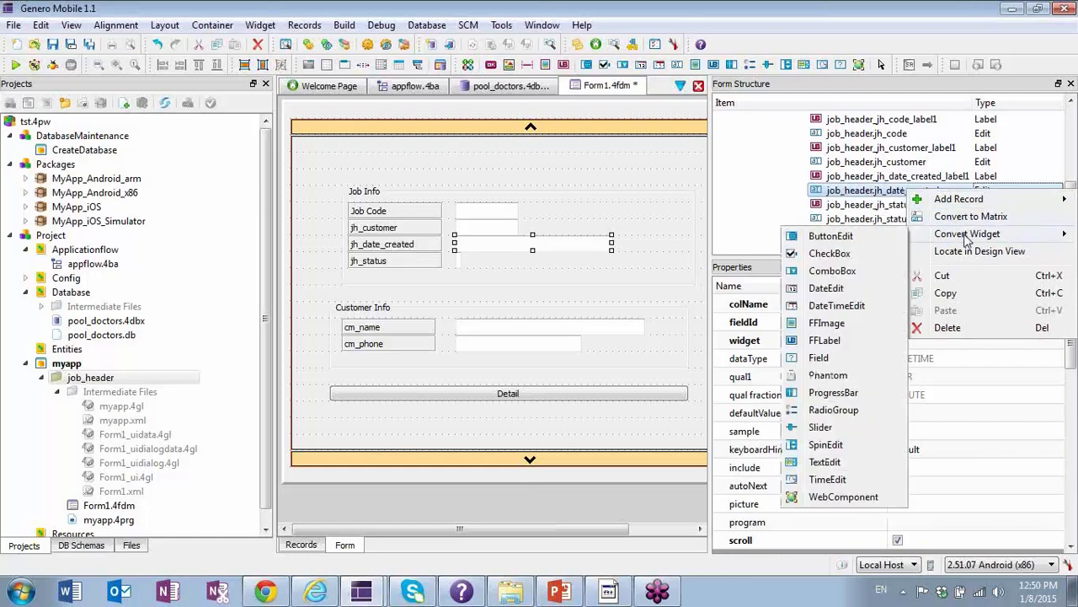
left_click(837, 306)
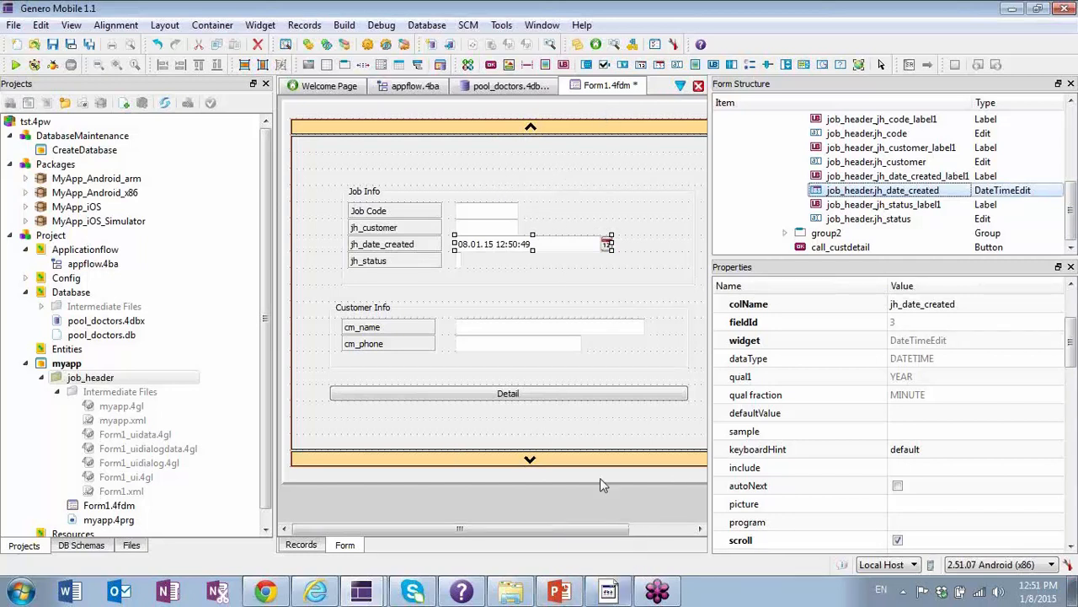
Preview the form with its date-time field in the Android emulator, exit the preview and minimize the emulator.
left_click(347, 27)
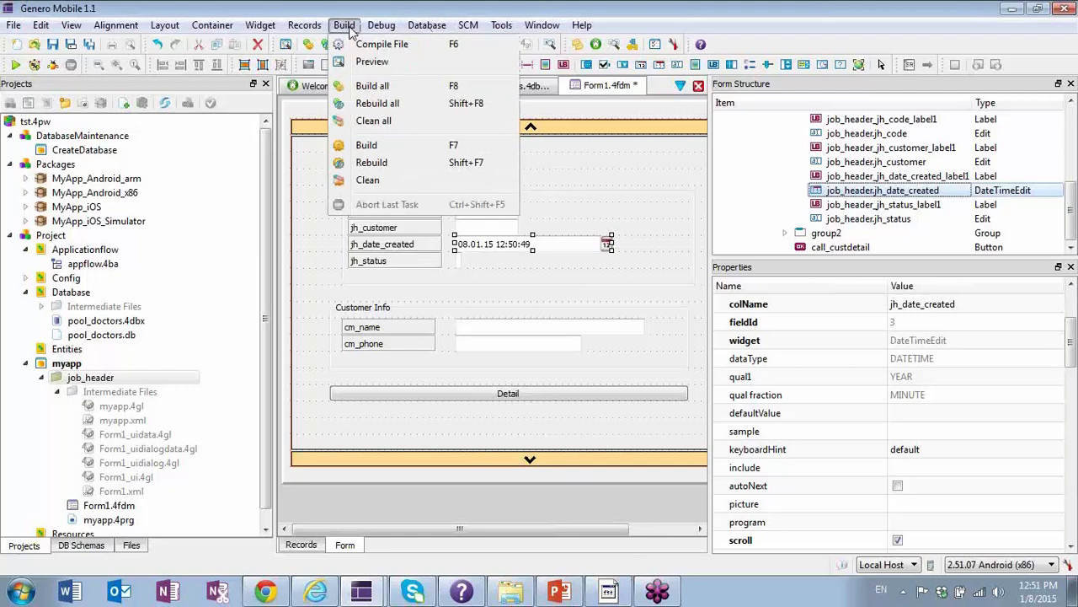
left_click(379, 63)
left_click(610, 589)
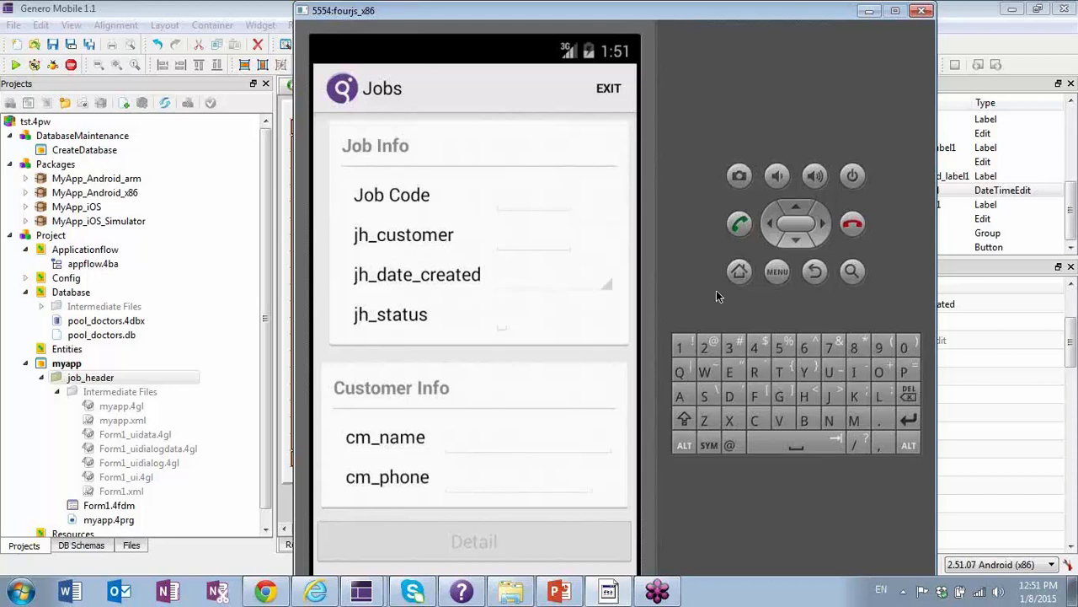
left_click(607, 89)
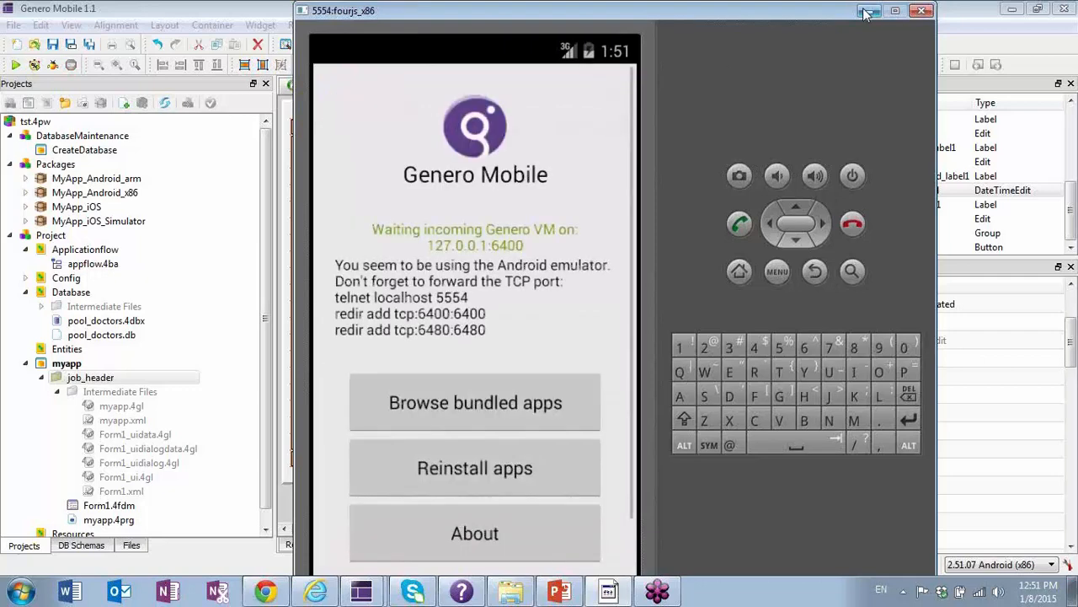
left_click(868, 11)
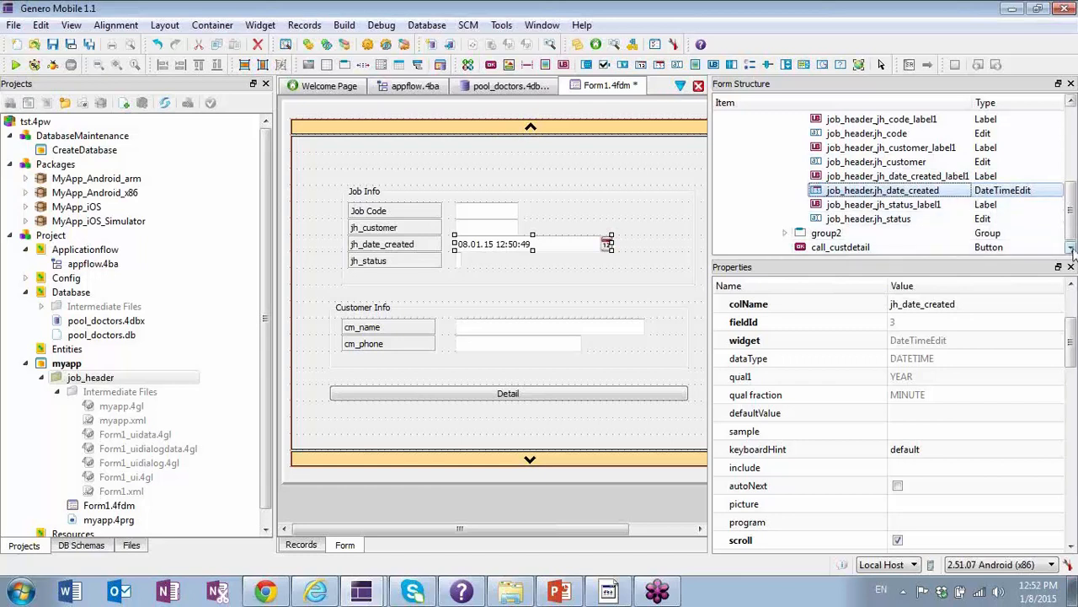
Convert the job_header.jh_customer field in the form structure to a Phantom widget.
left_click(901, 161)
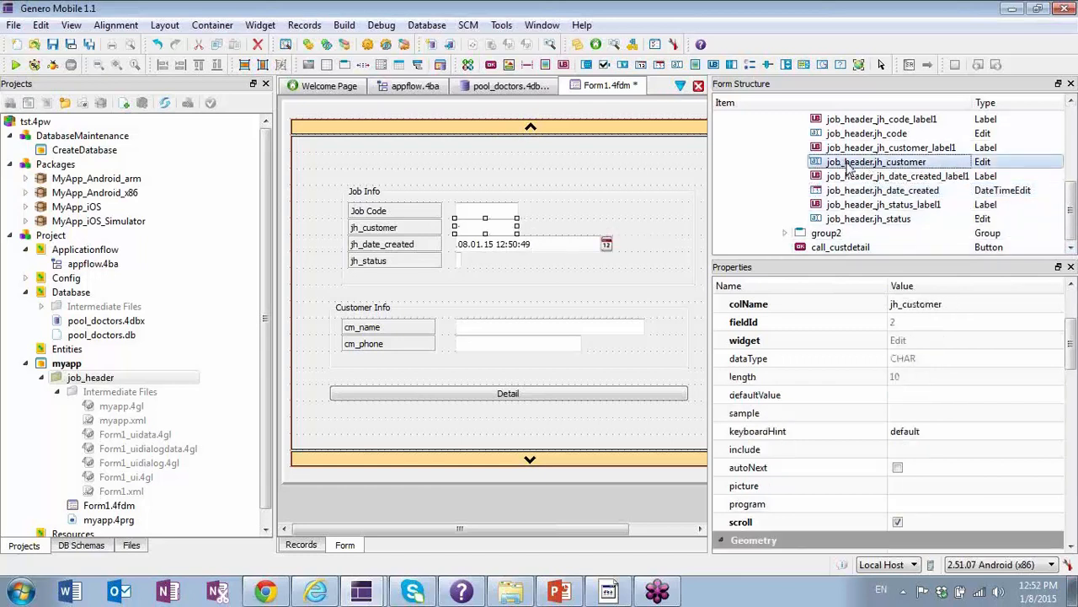
right_click(848, 163)
mouse_move(891, 207)
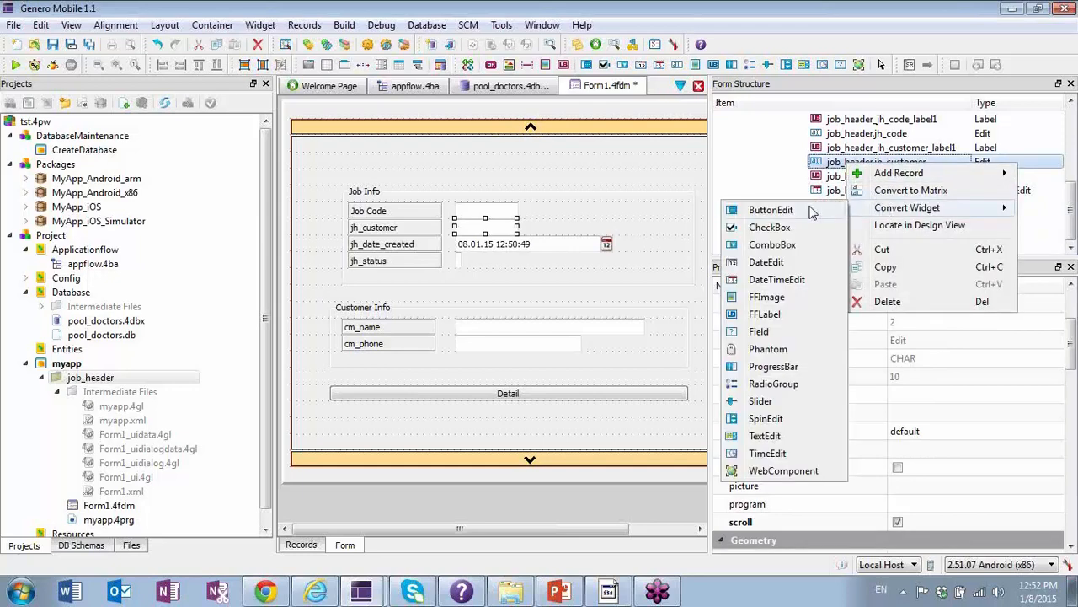
left_click(769, 349)
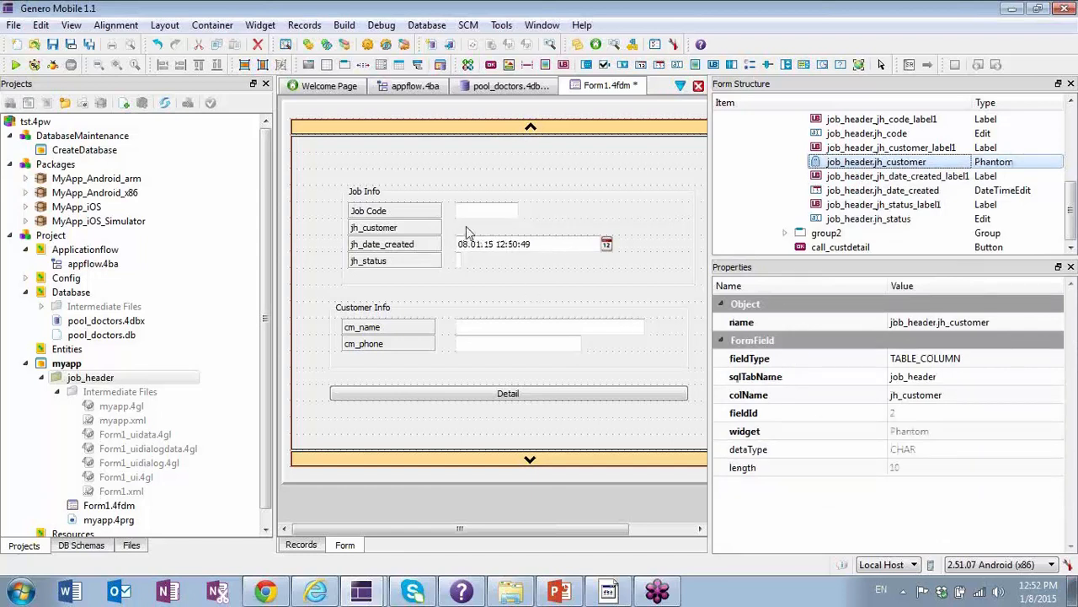
Delete the jh_customer label from the Job Info group and save Form1.
left_click(412, 234)
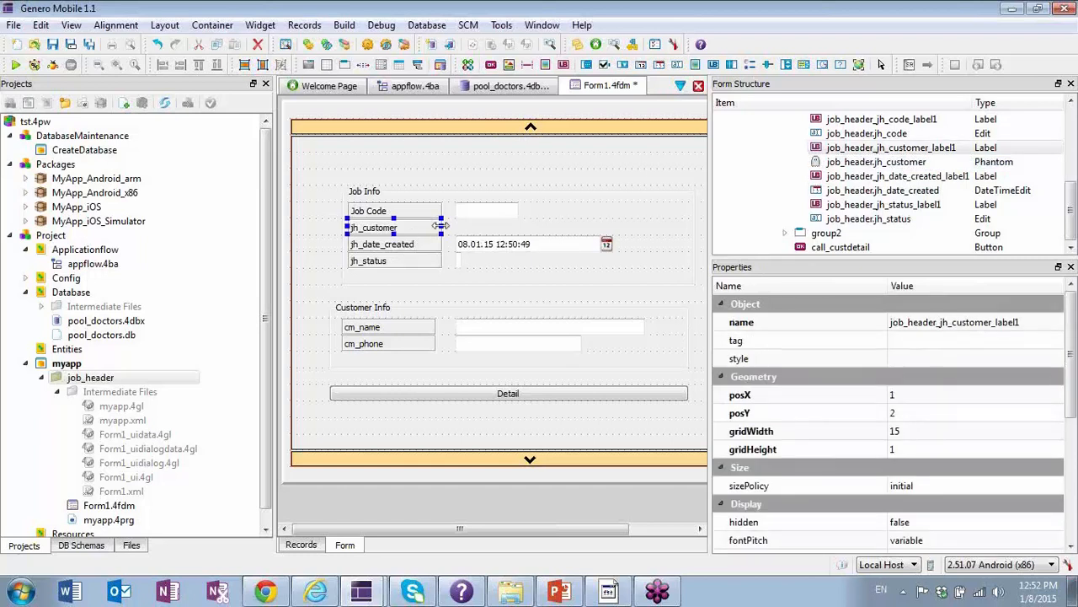
left_click(882, 149)
right_click(882, 149)
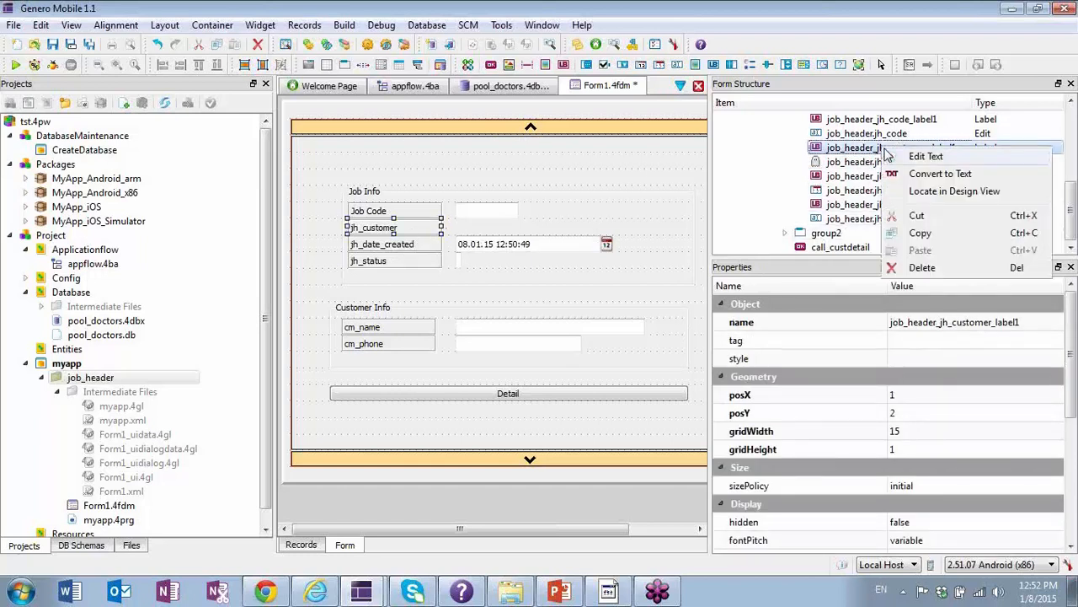
left_click(923, 266)
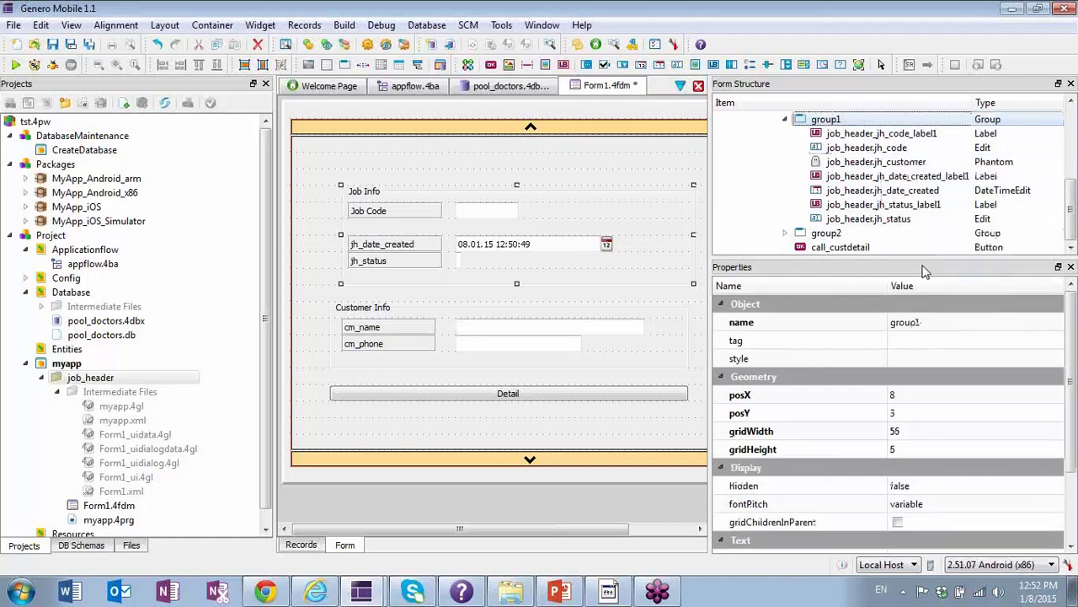
left_click(394, 498)
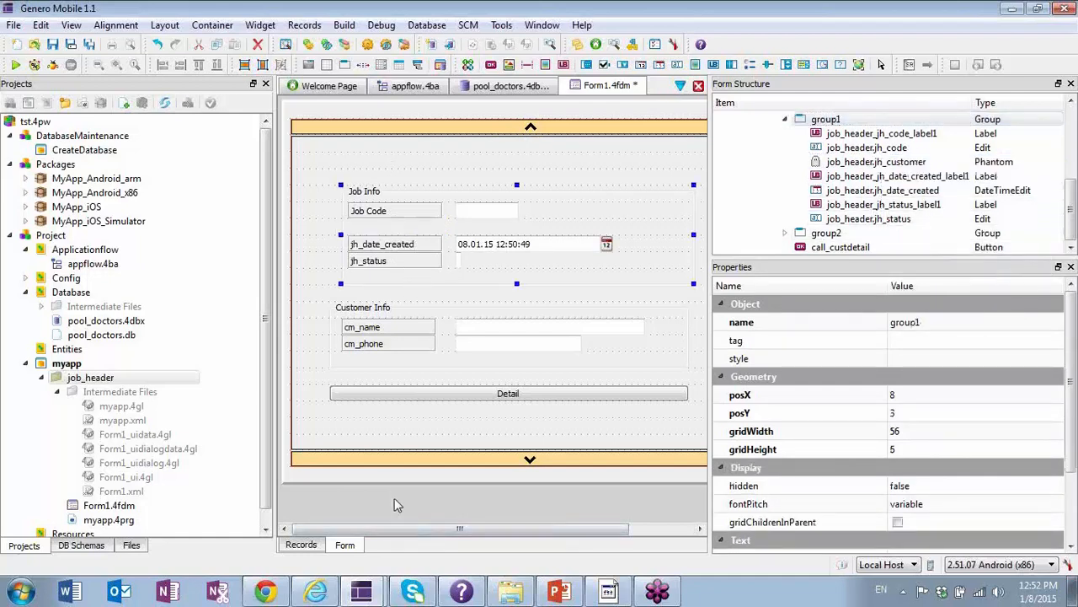
left_click(388, 161)
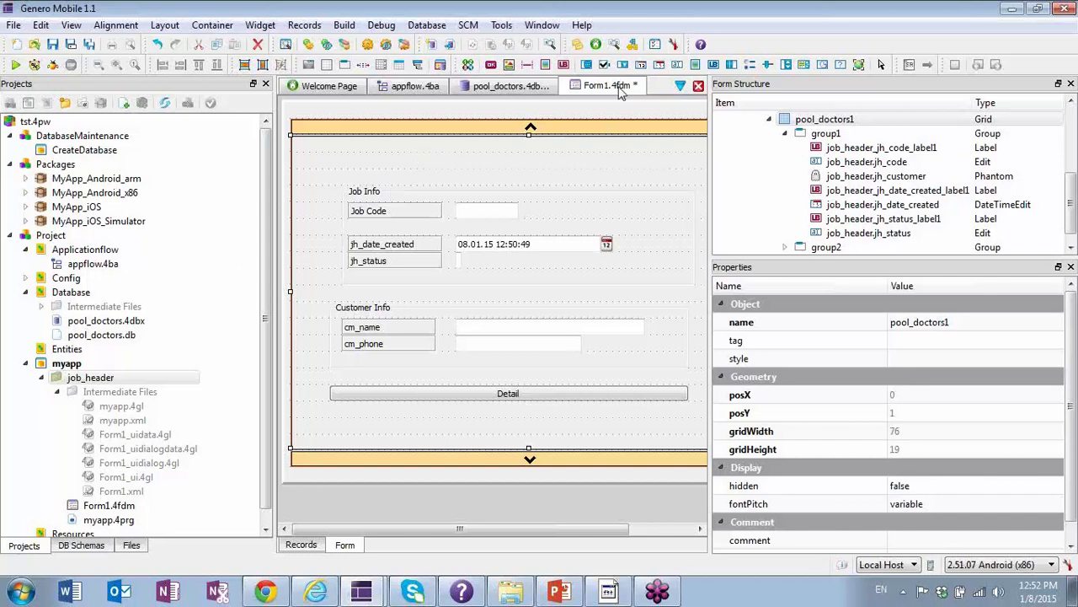
left_click(53, 46)
mouse_move(364, 597)
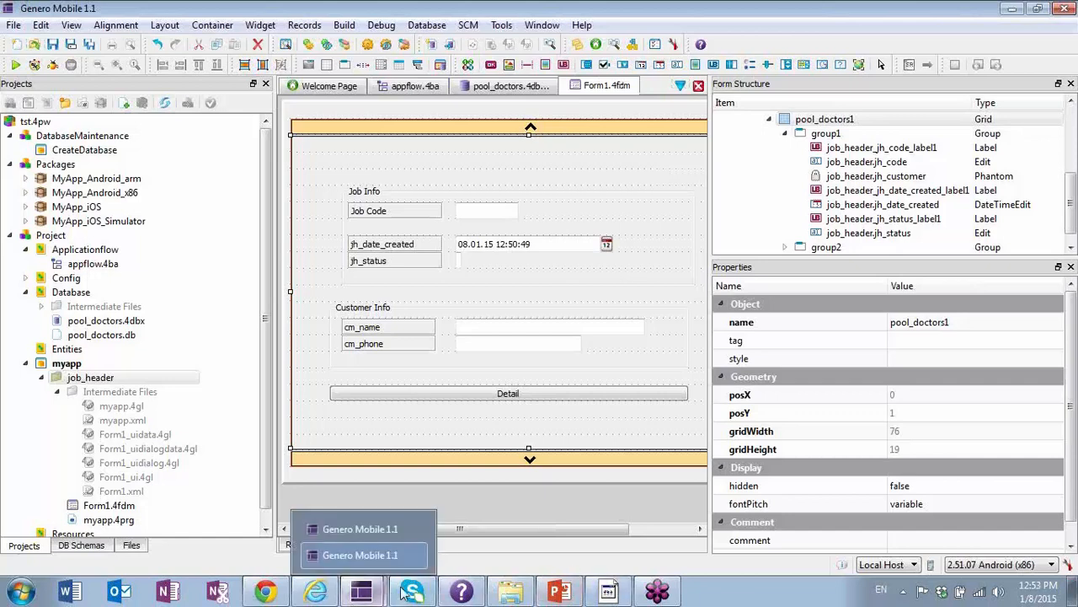
left_click(559, 592)
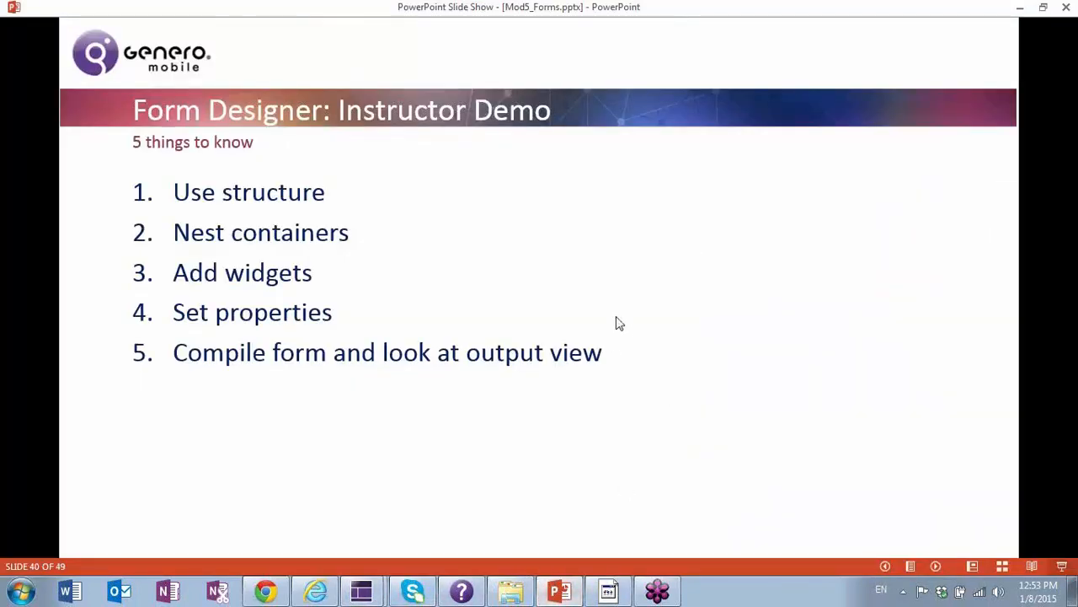
left_click(703, 217)
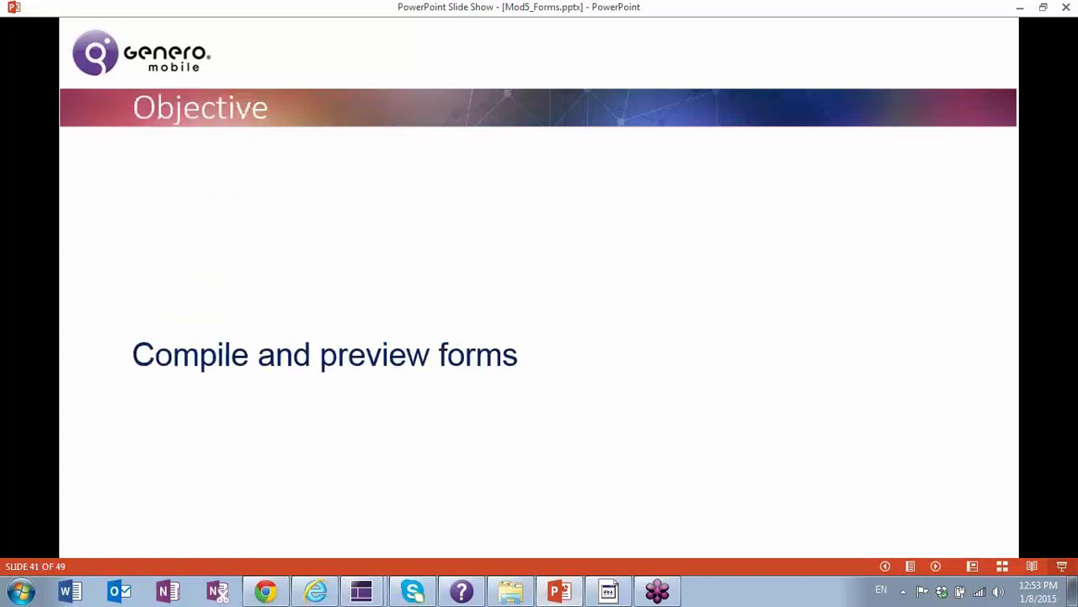
key("Right")
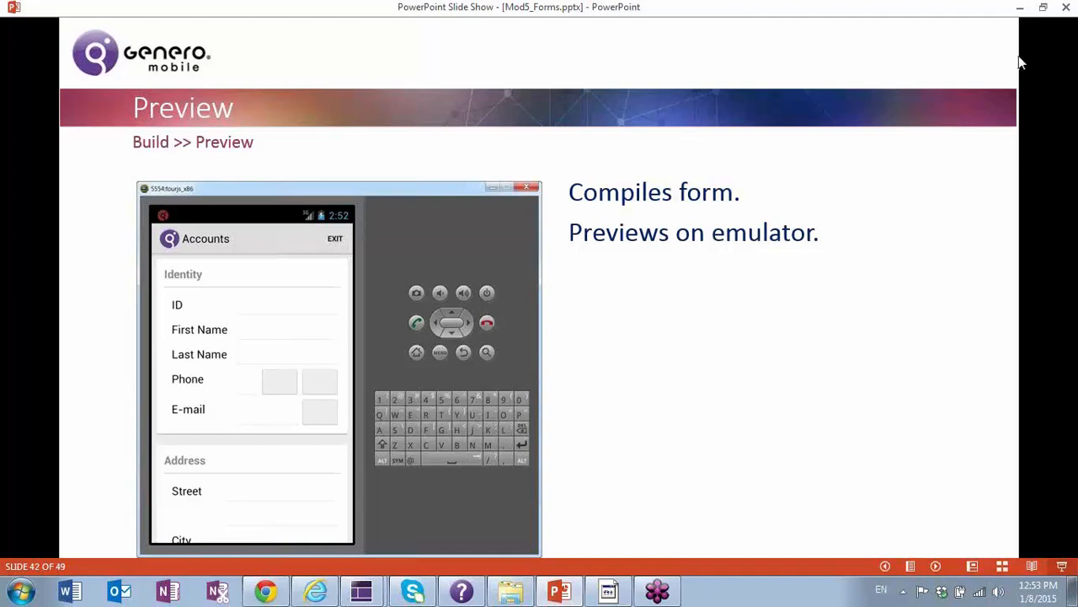
left_click(1045, 11)
left_click(920, 265)
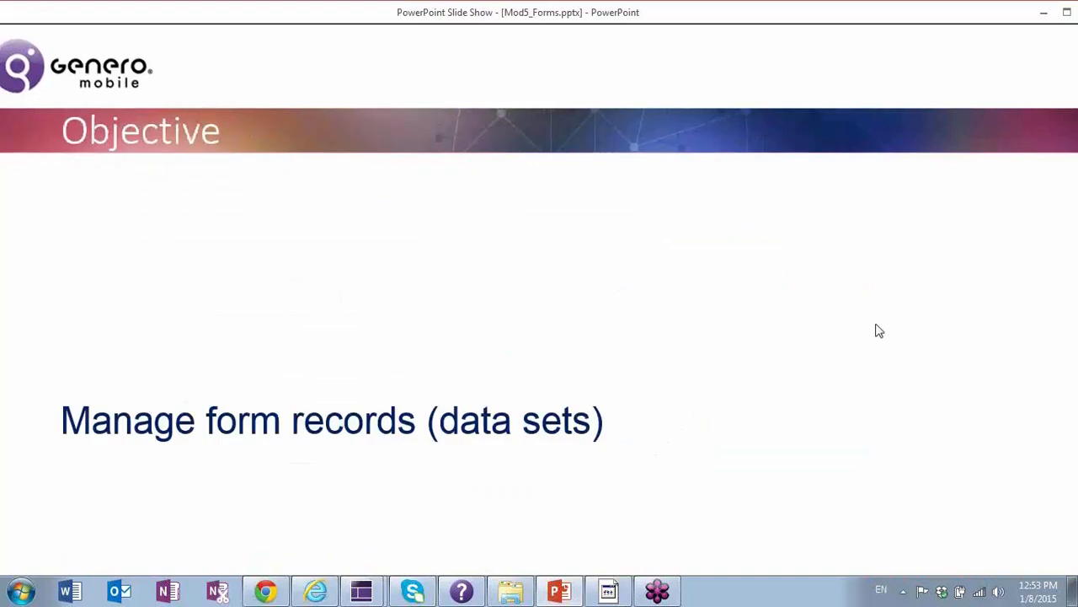
left_click(876, 328)
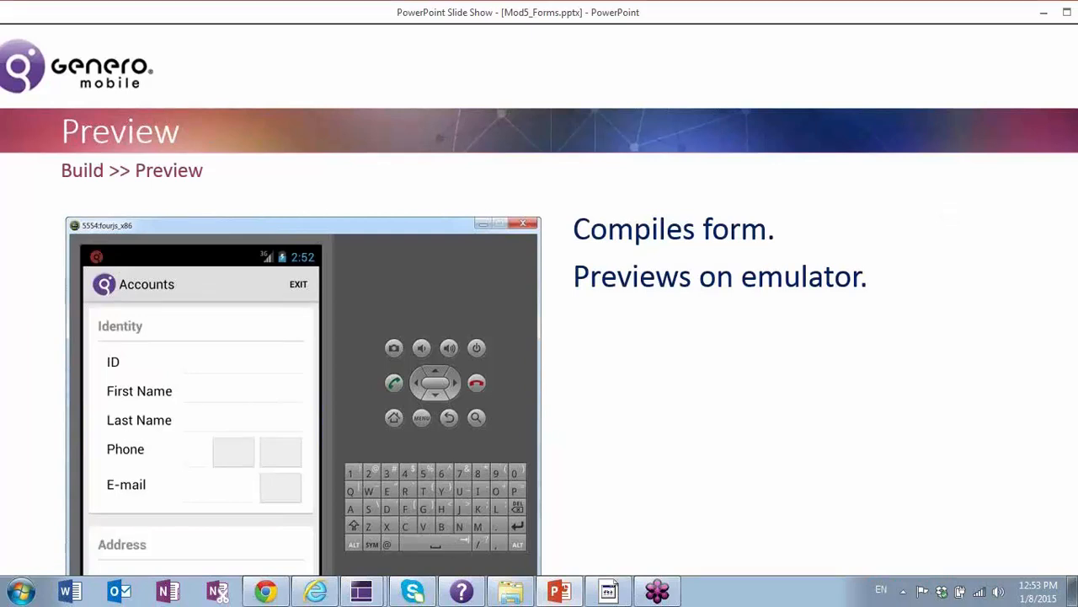
key("Right")
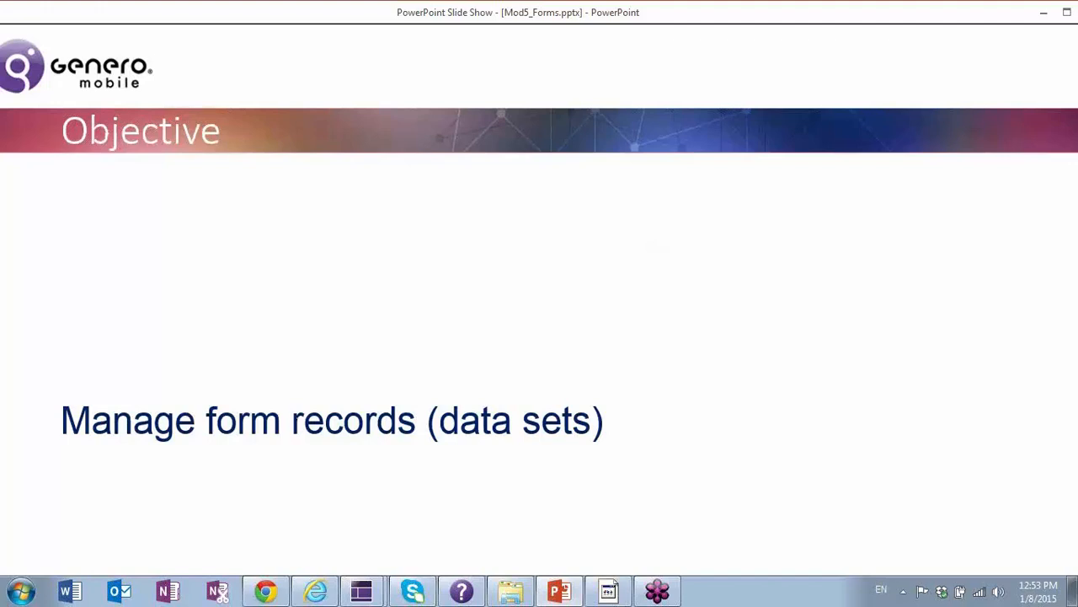
key("Right")
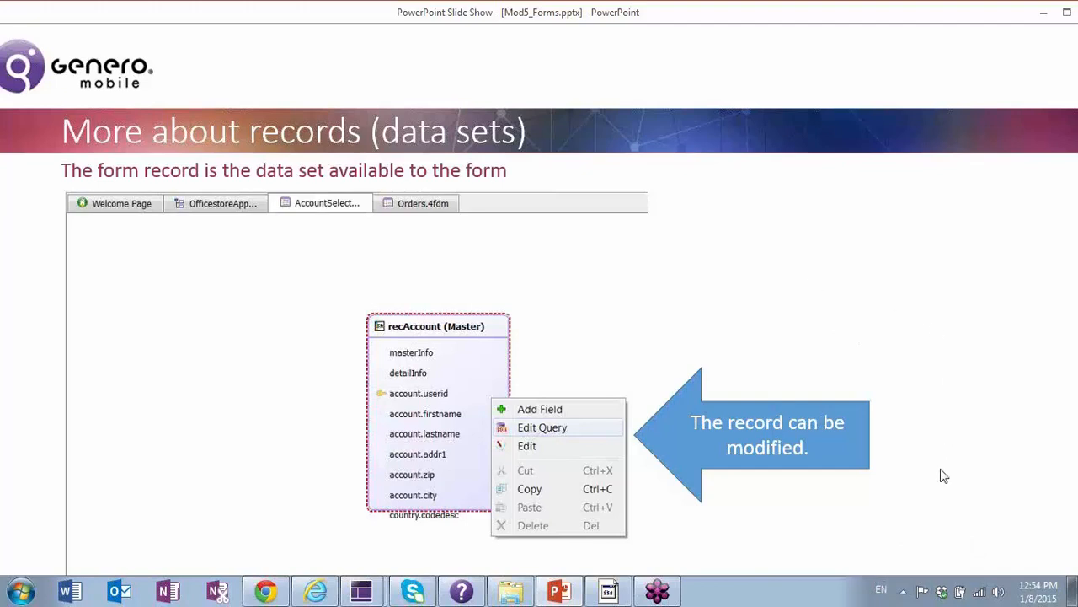
left_click(942, 323)
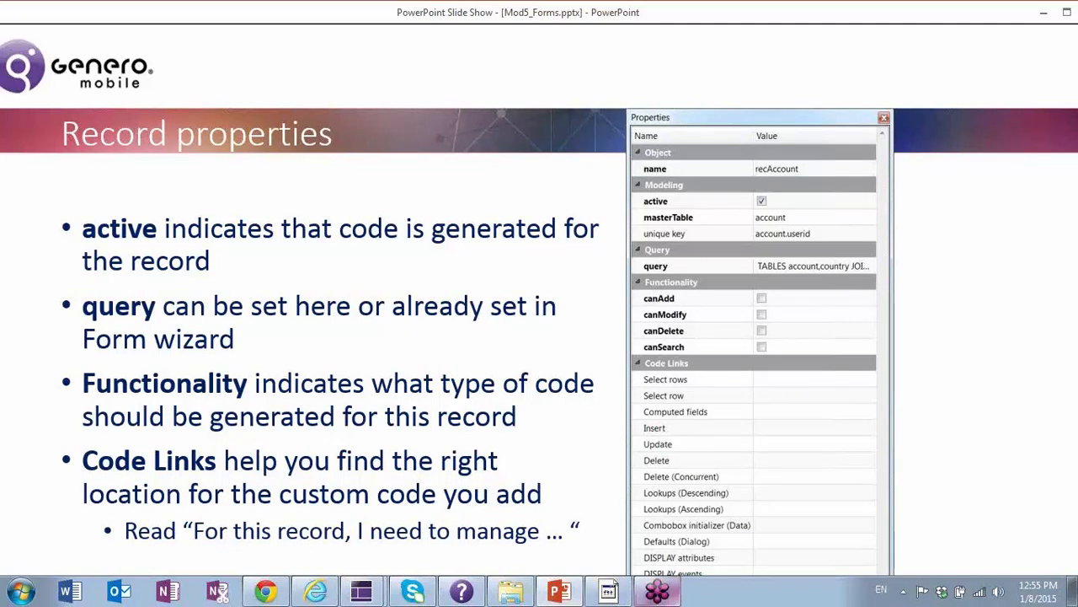
left_click(903, 594)
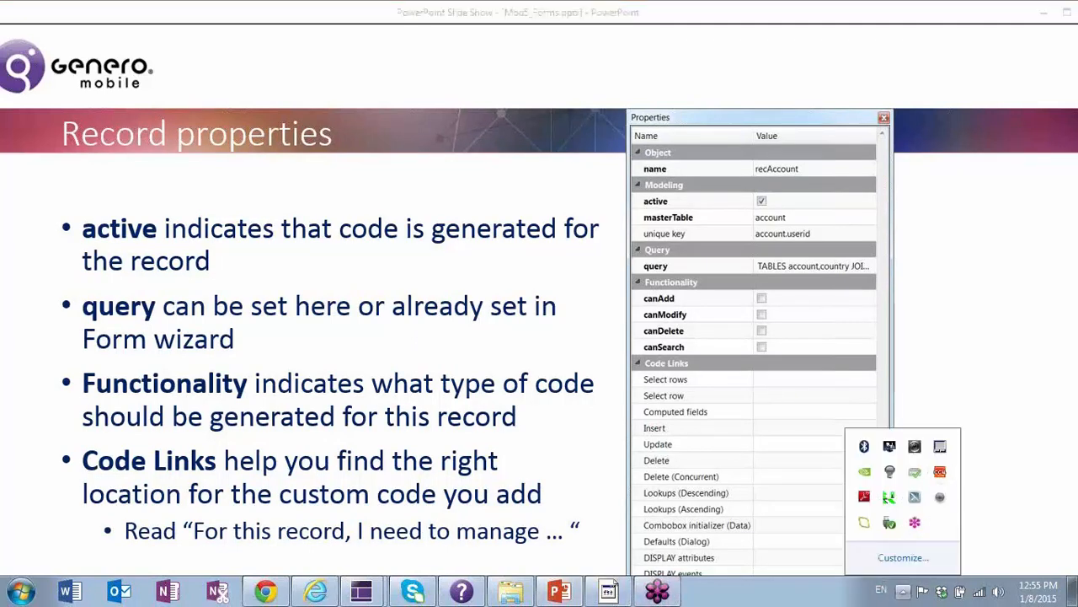
key("Escape")
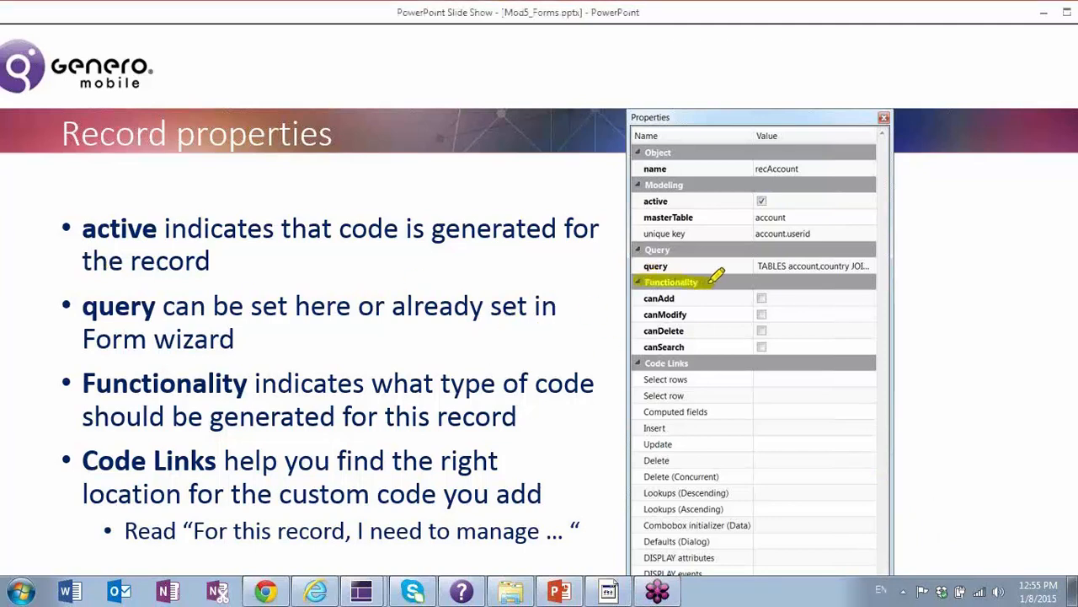
left_click_drag(715, 281, 655, 291)
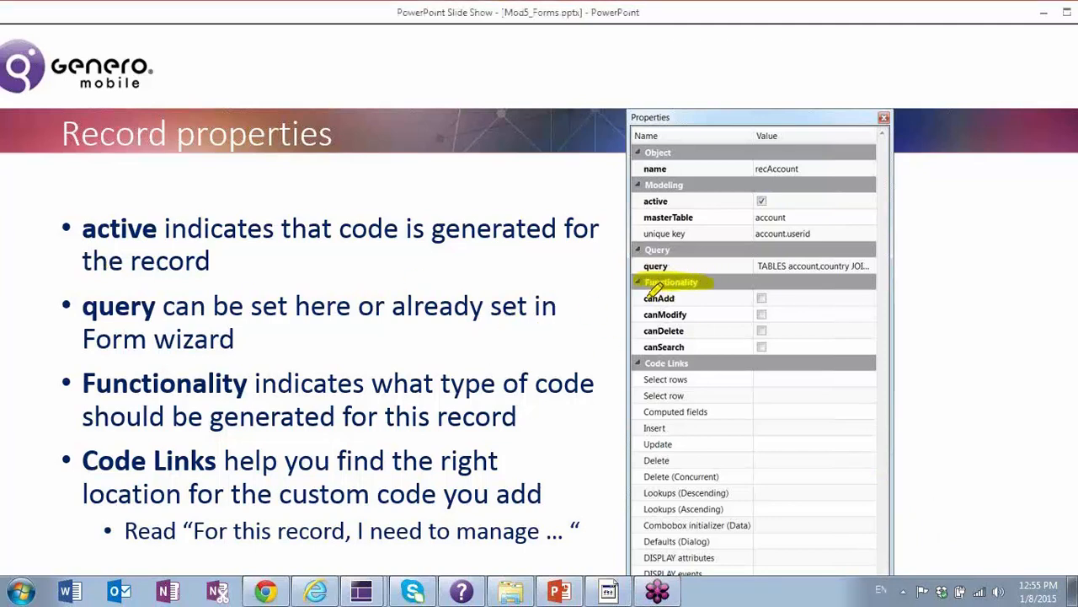